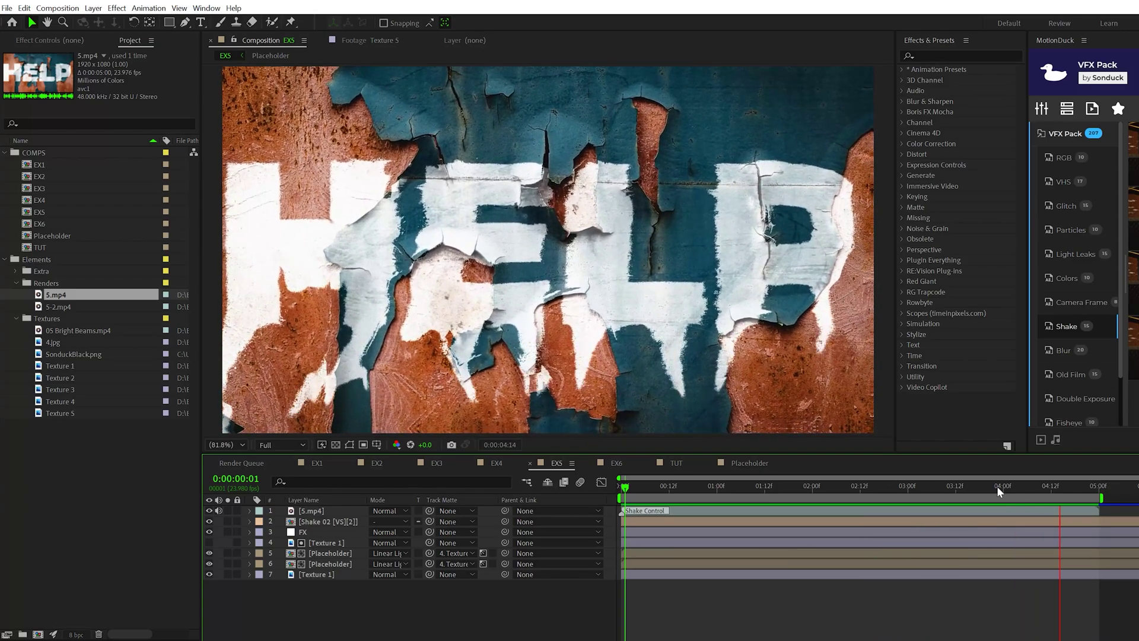
Preview the finished EX1, EX3, EX4 and EX6 example compositions in turn
{"action": "left_click", "coordinate": [318, 464]}
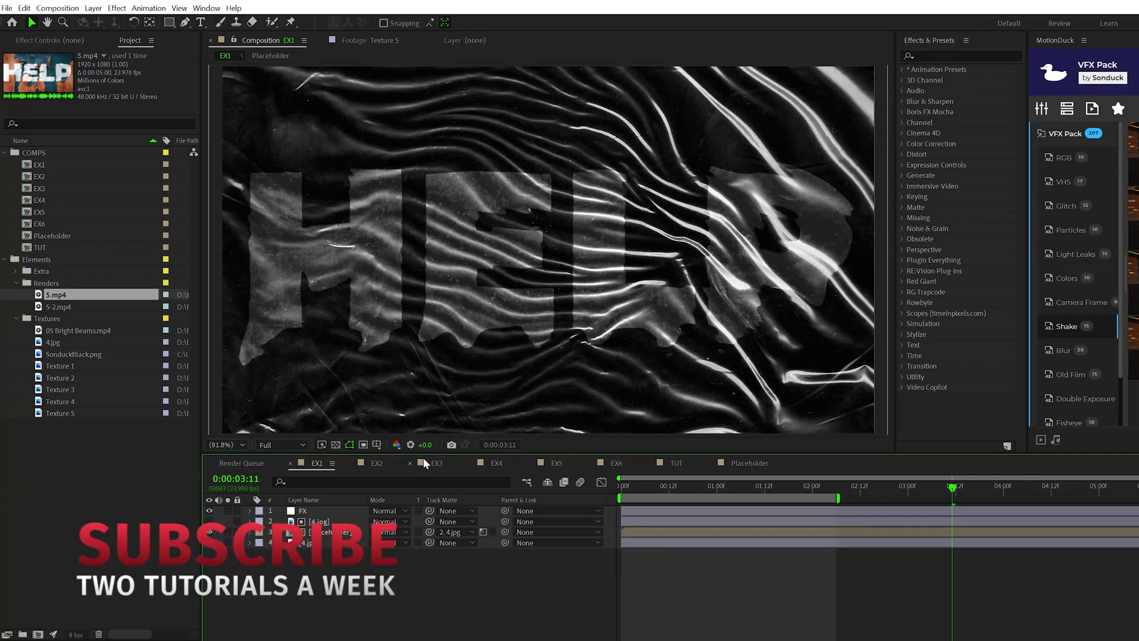
{"action": "left_click", "coordinate": [438, 464]}
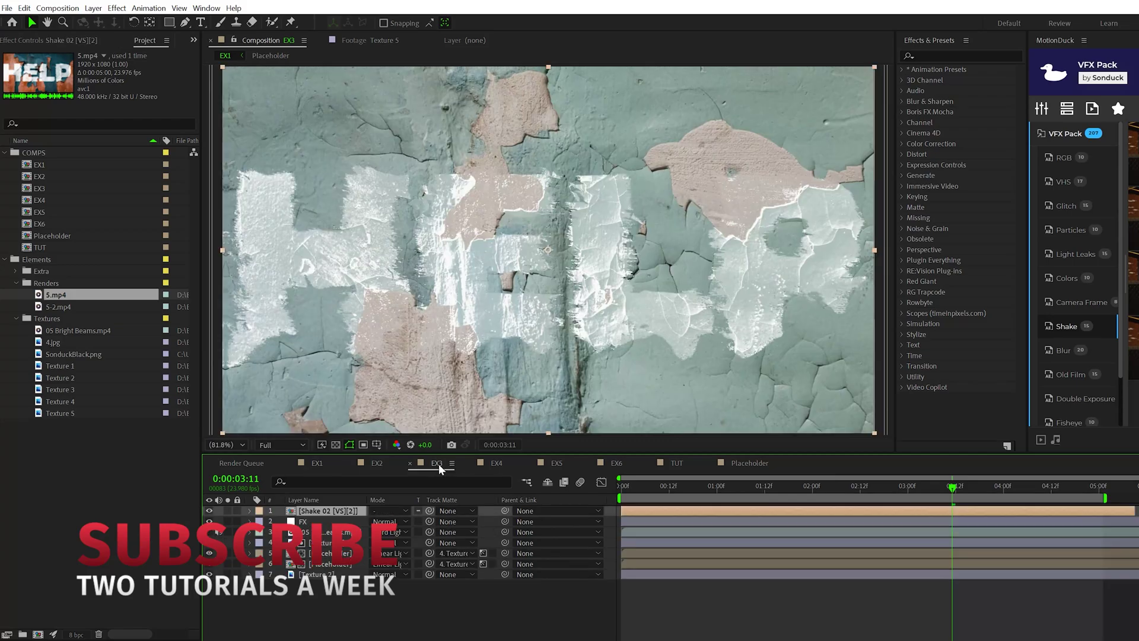
{"action": "left_click", "coordinate": [496, 463]}
{"action": "left_click", "coordinate": [617, 463]}
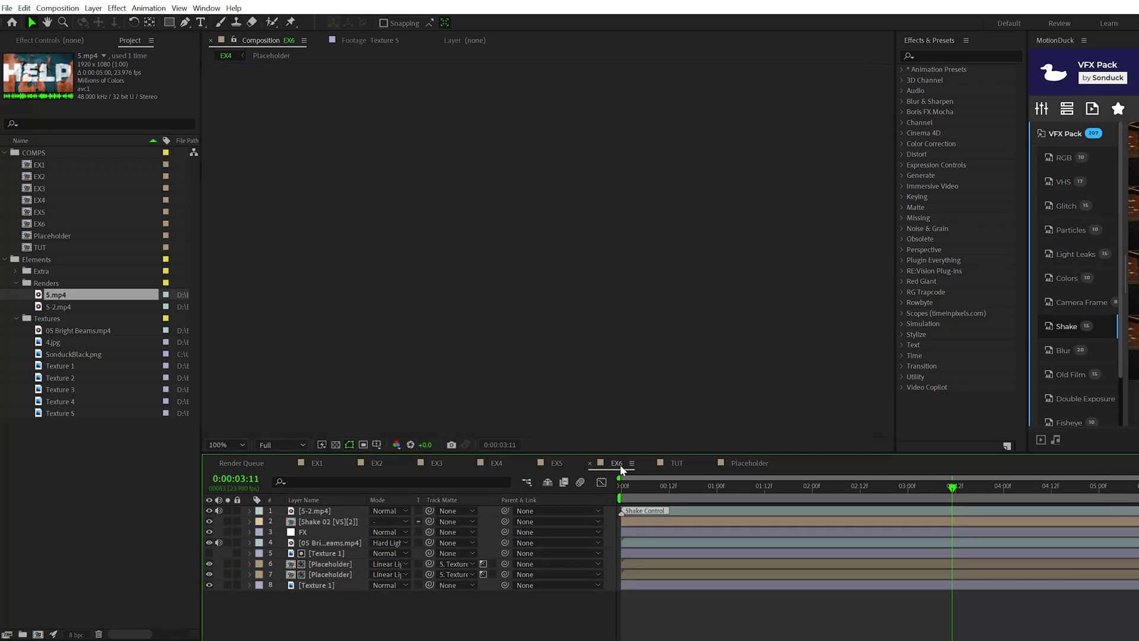
Open the TUT composition and set the viewer zoom to Fit
{"action": "left_click", "coordinate": [676, 462]}
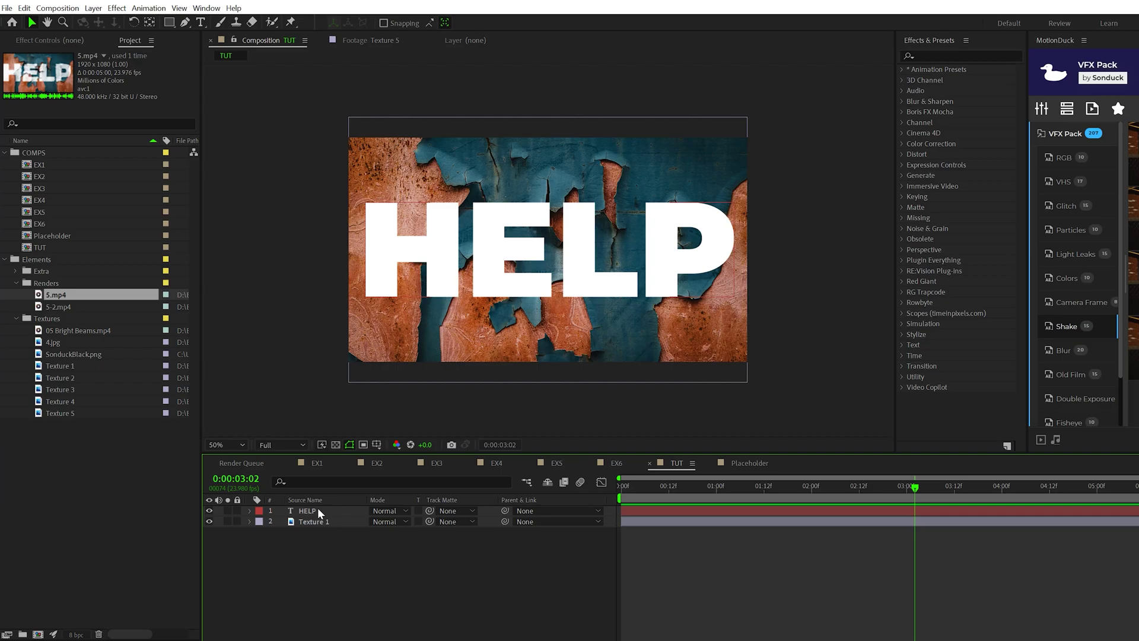
{"action": "left_click", "coordinate": [219, 444]}
{"action": "left_click", "coordinate": [223, 458]}
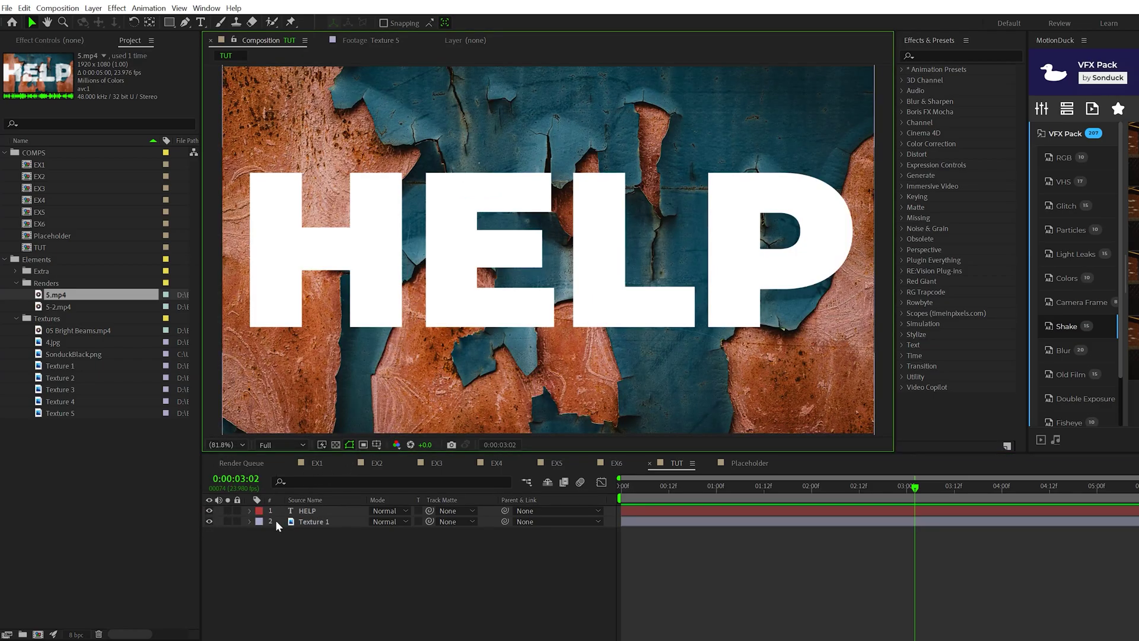
Pre-compose the HELP text layer into a new precomp named 'Placeholder'
{"action": "left_click", "coordinate": [300, 511]}
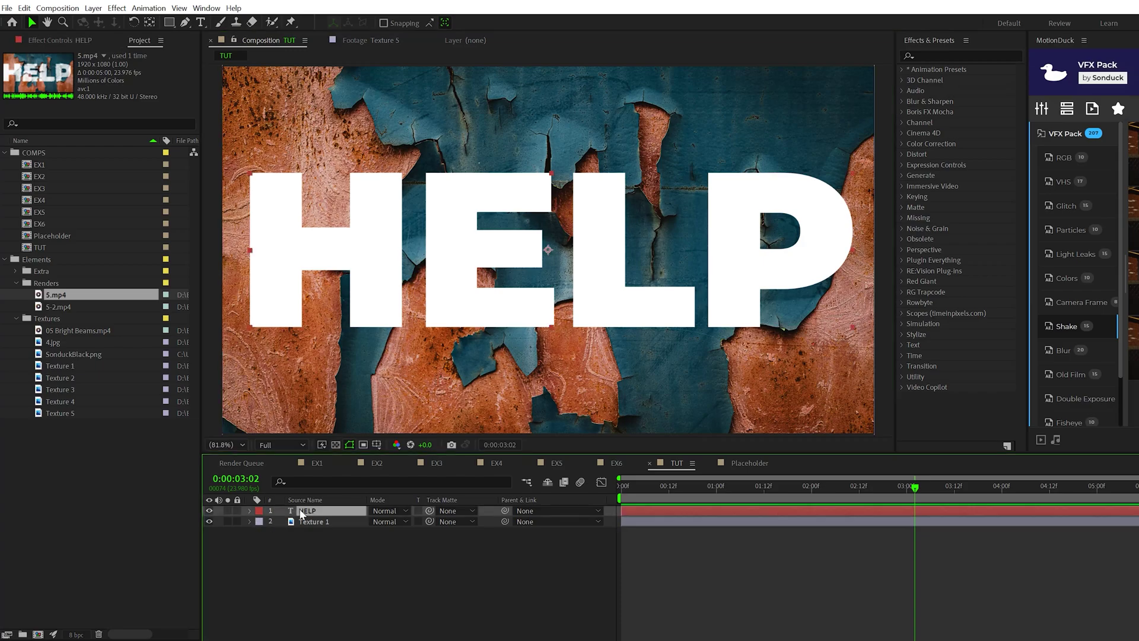
{"action": "left_click", "coordinate": [93, 7]}
{"action": "left_click", "coordinate": [132, 387]}
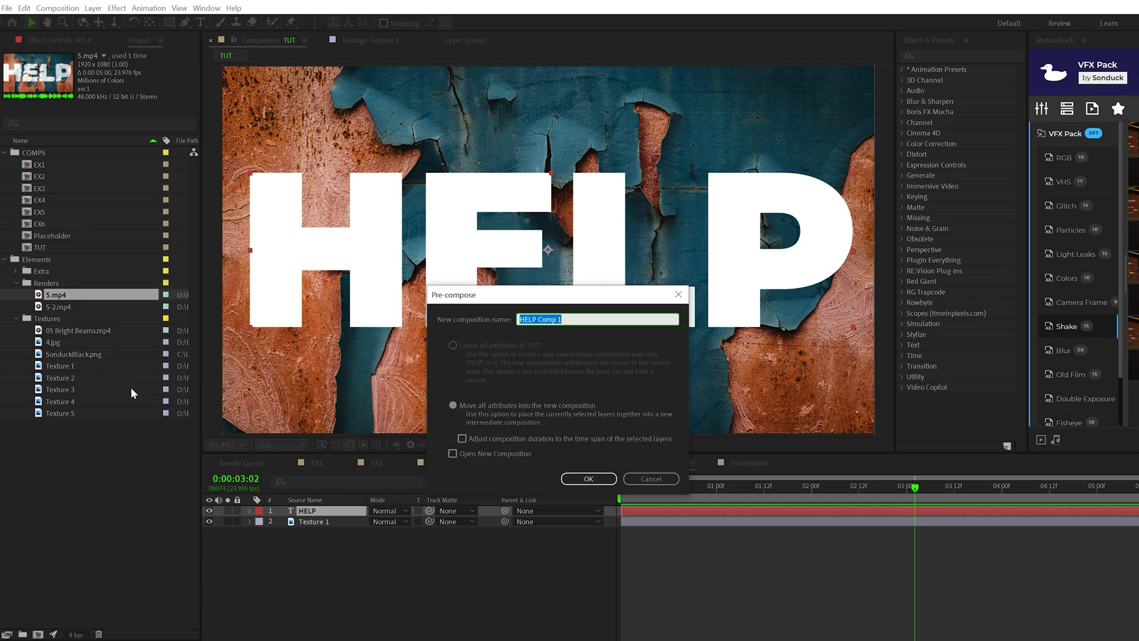
{"action": "type", "text": "Placeholder"}
{"action": "key", "text": "Return"}
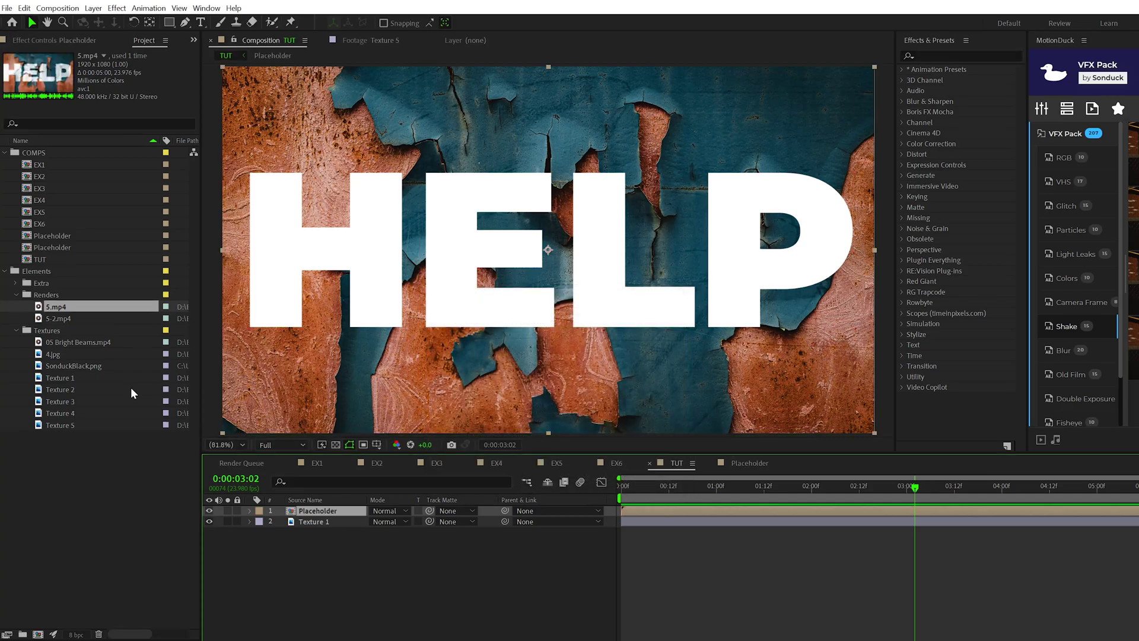
Duplicate the Texture 1 layer and move the copy to the top of the stack
{"action": "left_click", "coordinate": [319, 523]}
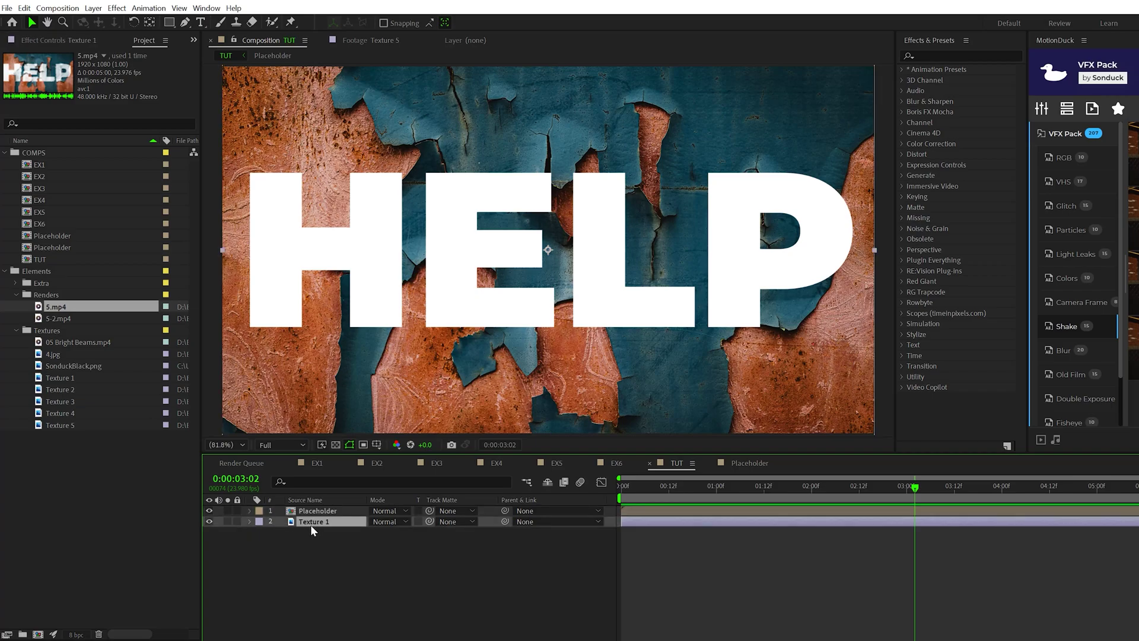
{"action": "left_click", "coordinate": [24, 7]}
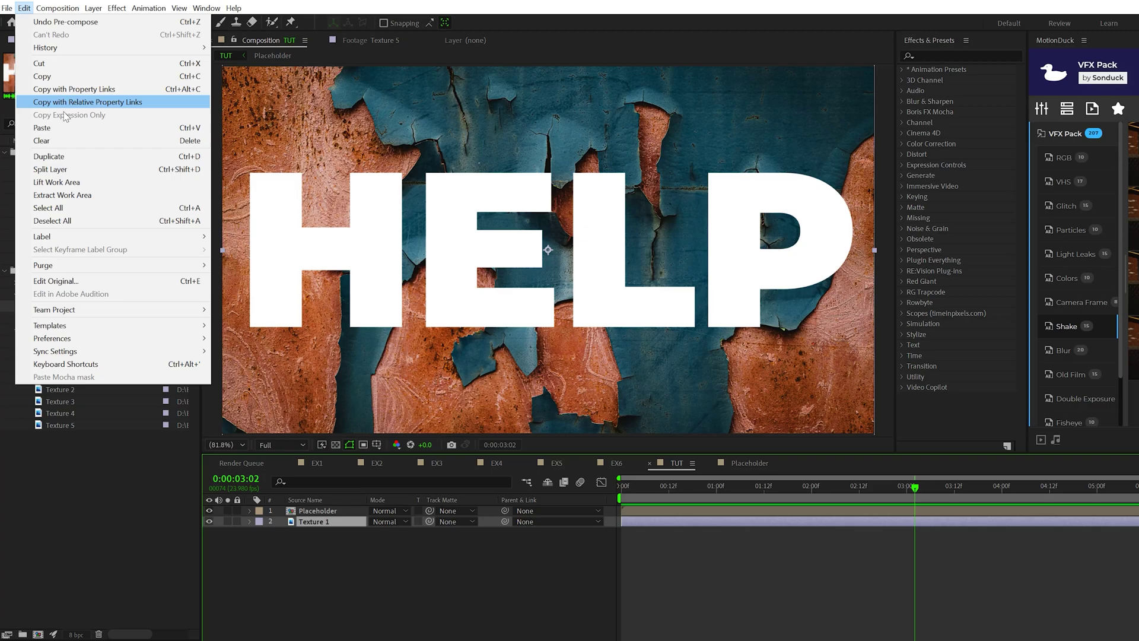
{"action": "left_click", "coordinate": [69, 157]}
{"action": "left_click_drag", "start_coordinate": [317, 522], "coordinate": [309, 509]}
Make the top Texture 1 copy Placeholder's Luma Matte, then compare with EX5
{"action": "left_click", "coordinate": [306, 524]}
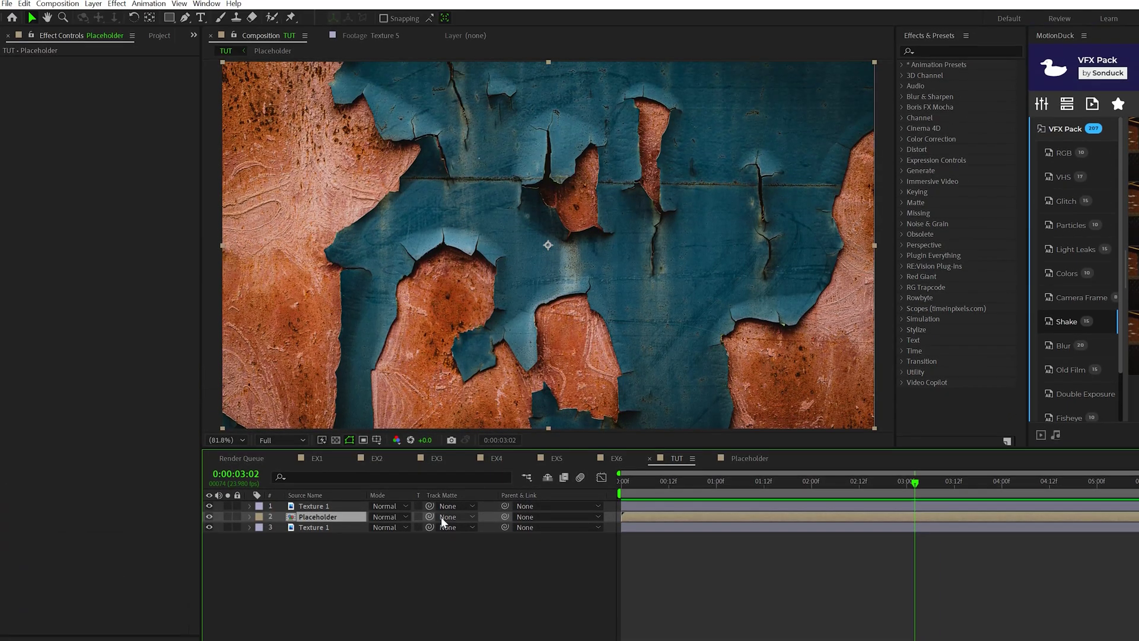
{"action": "left_click", "coordinate": [440, 305]}
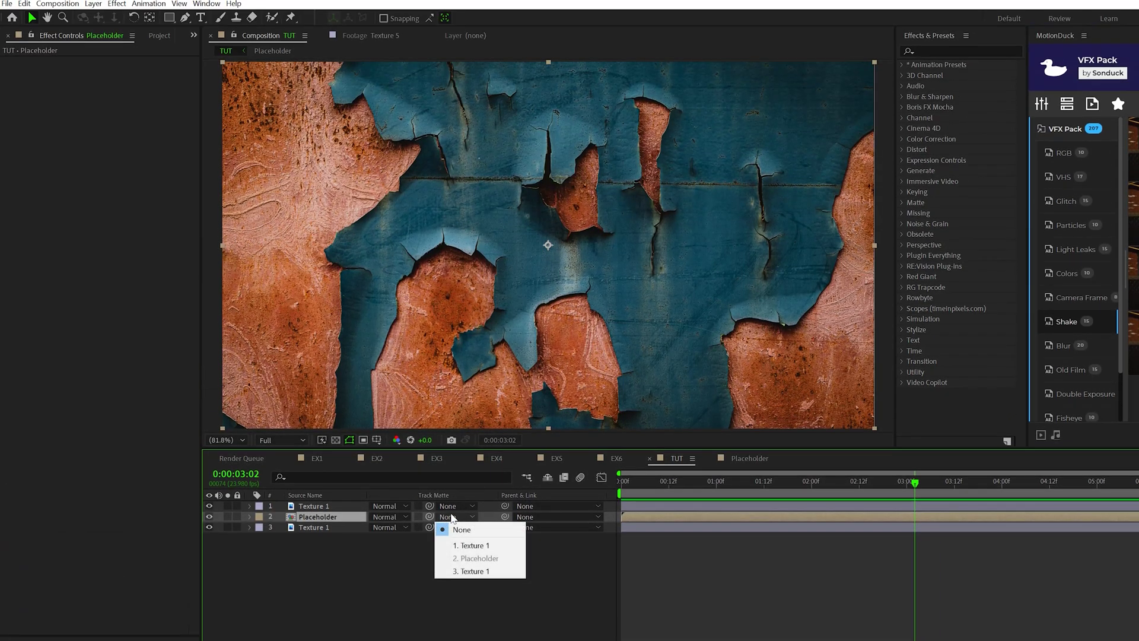
{"action": "left_click", "coordinate": [470, 545]}
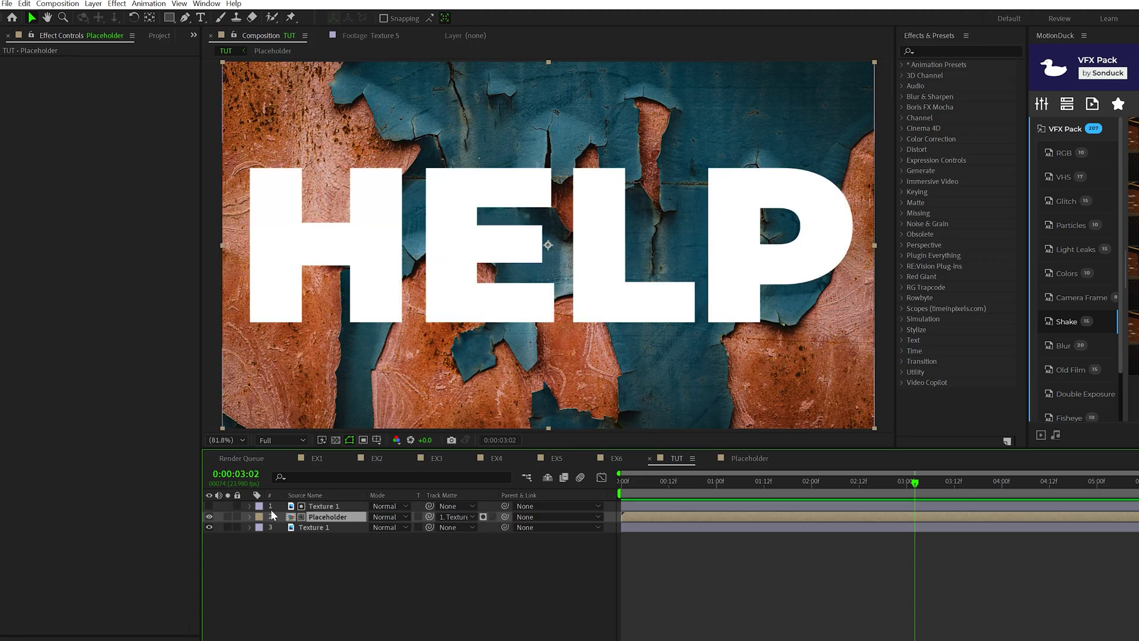
{"action": "left_click", "coordinate": [482, 518]}
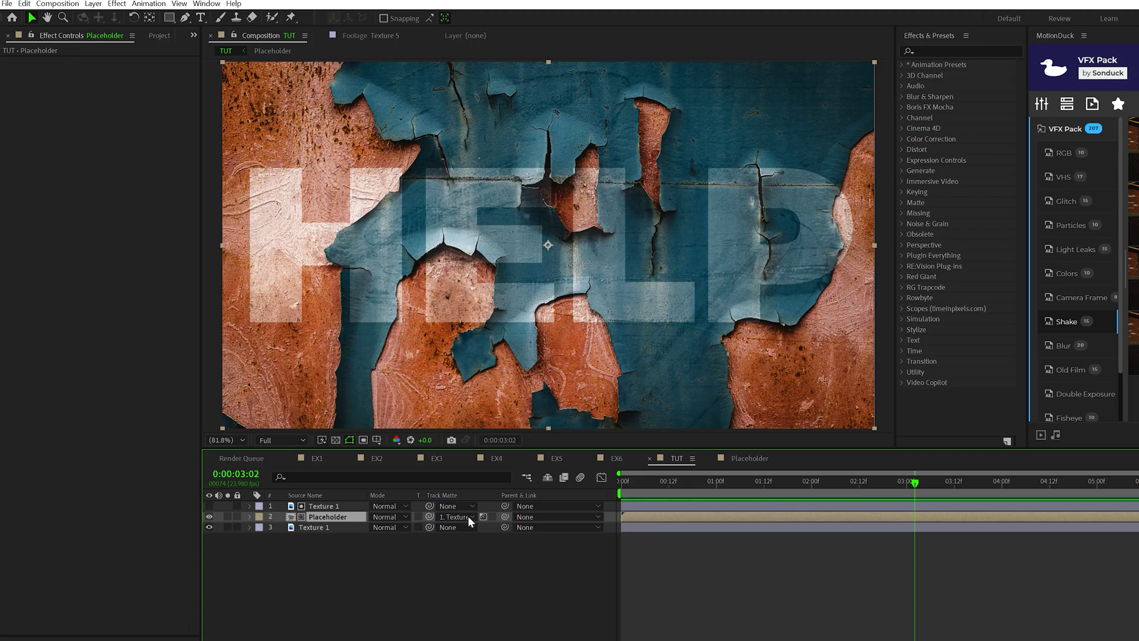
{"action": "left_click", "coordinate": [558, 459]}
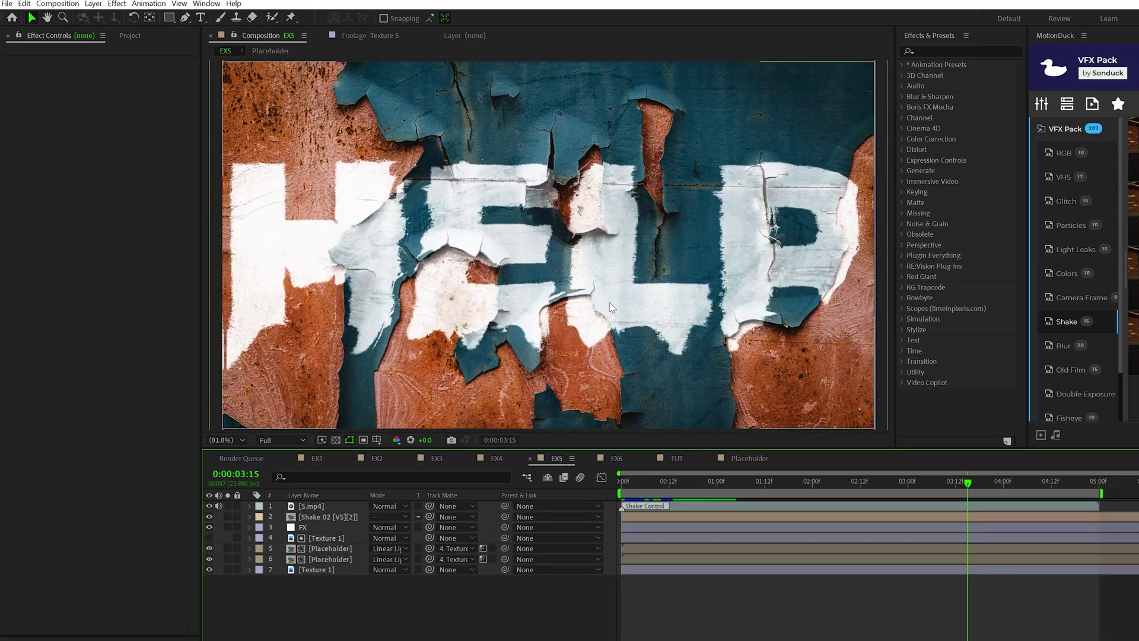
In TUT, add Curves to the top Texture 1 and lift the curve with two points
{"action": "left_click", "coordinate": [677, 459]}
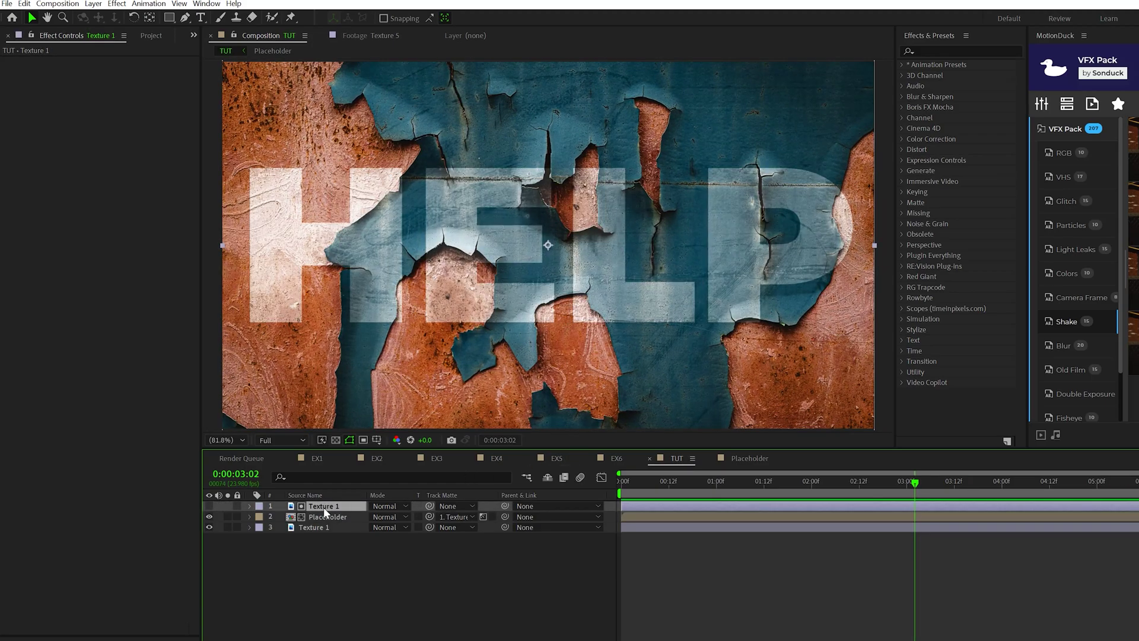
{"action": "left_click", "coordinate": [117, 4]}
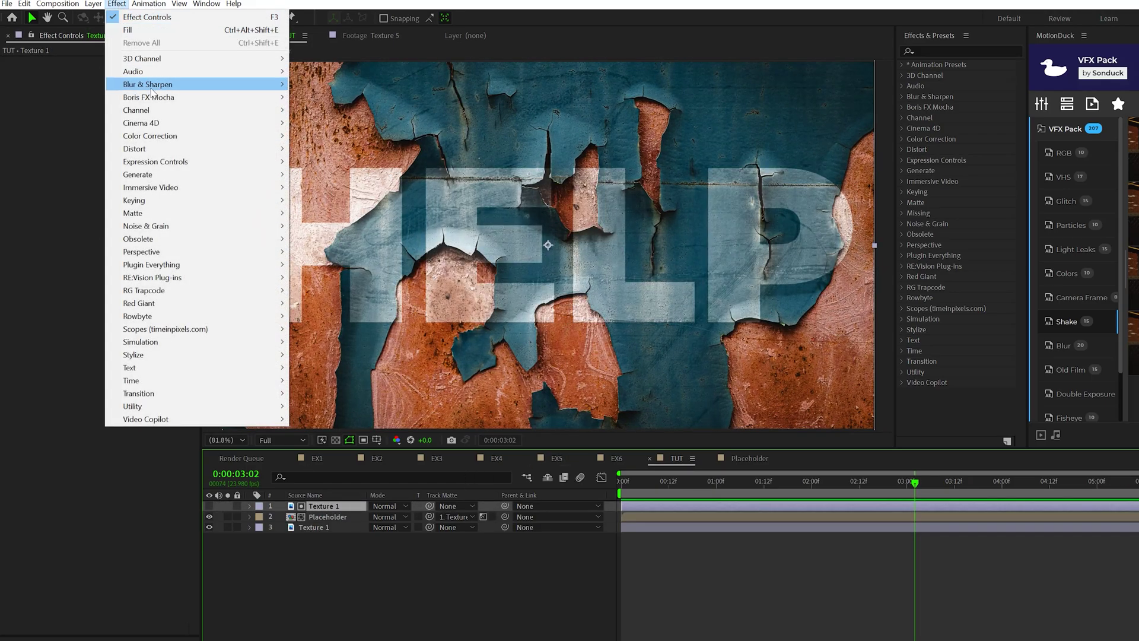
{"action": "mouse_move", "coordinate": [153, 138]}
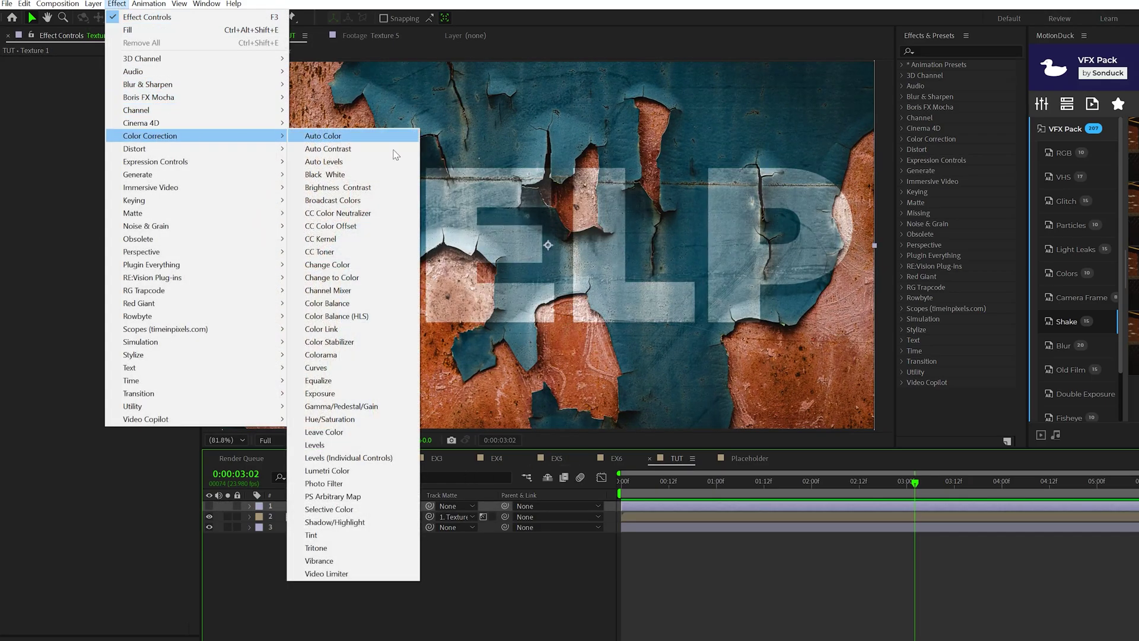
{"action": "left_click", "coordinate": [325, 368]}
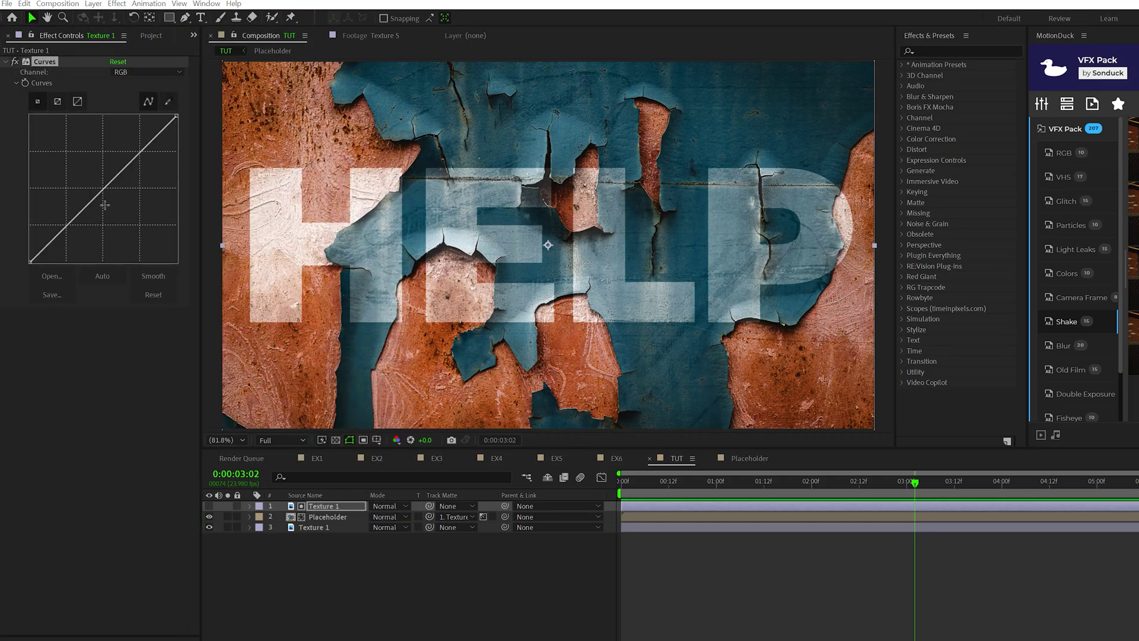
{"action": "left_click_drag", "start_coordinate": [68, 226], "coordinate": [60, 206]}
{"action": "left_click_drag", "start_coordinate": [102, 148], "coordinate": [102, 147]}
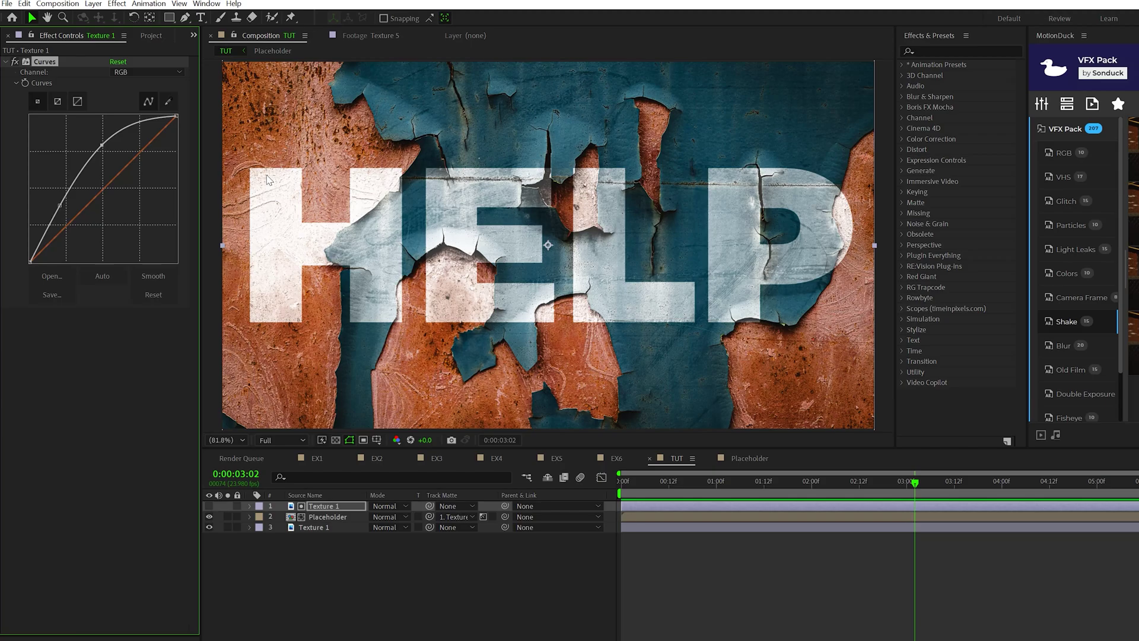
In EX2, darken Texture 5's RGB curve, pulling in the black point and lowering highlights
{"action": "left_click", "coordinate": [15, 62]}
{"action": "left_click", "coordinate": [14, 62]}
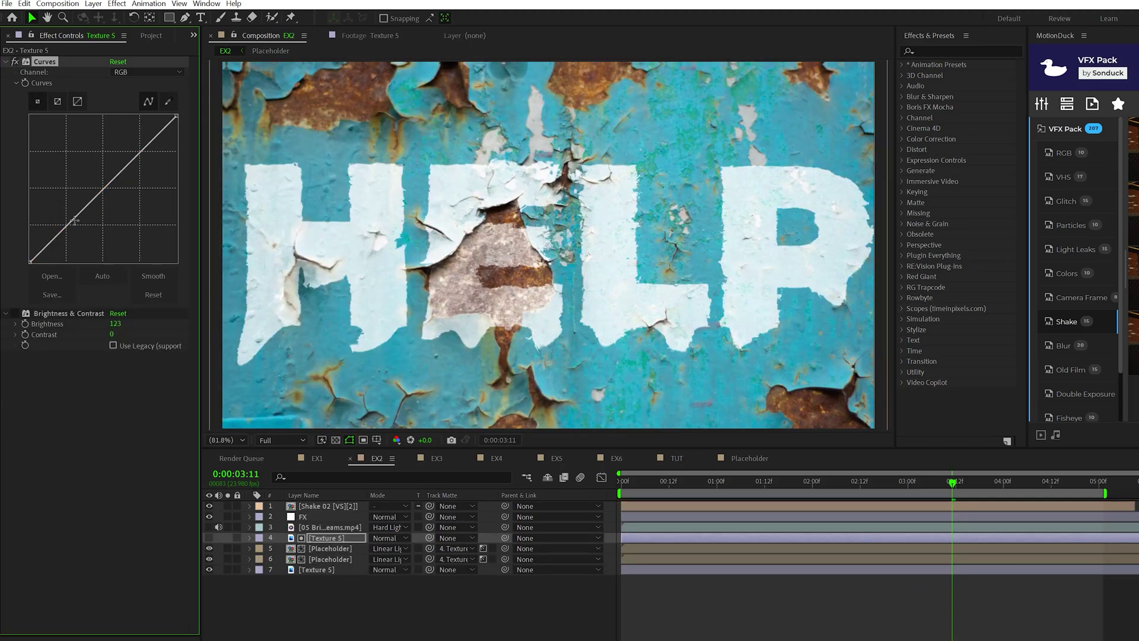
{"action": "left_click_drag", "start_coordinate": [74, 221], "coordinate": [87, 228]}
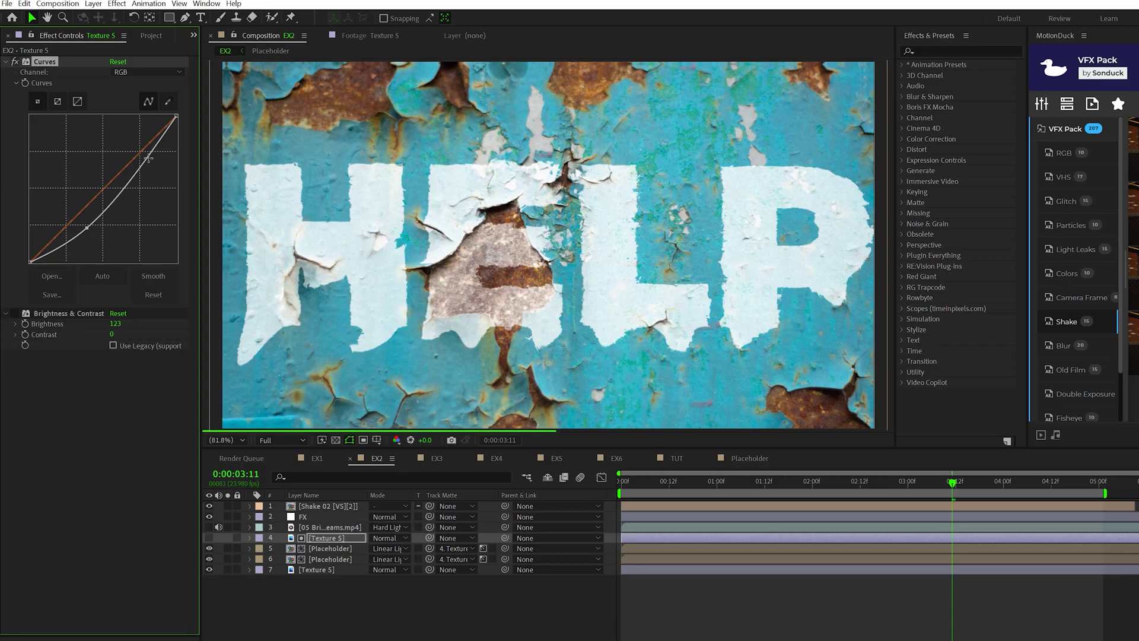
{"action": "left_click_drag", "start_coordinate": [30, 261], "coordinate": [73, 268]}
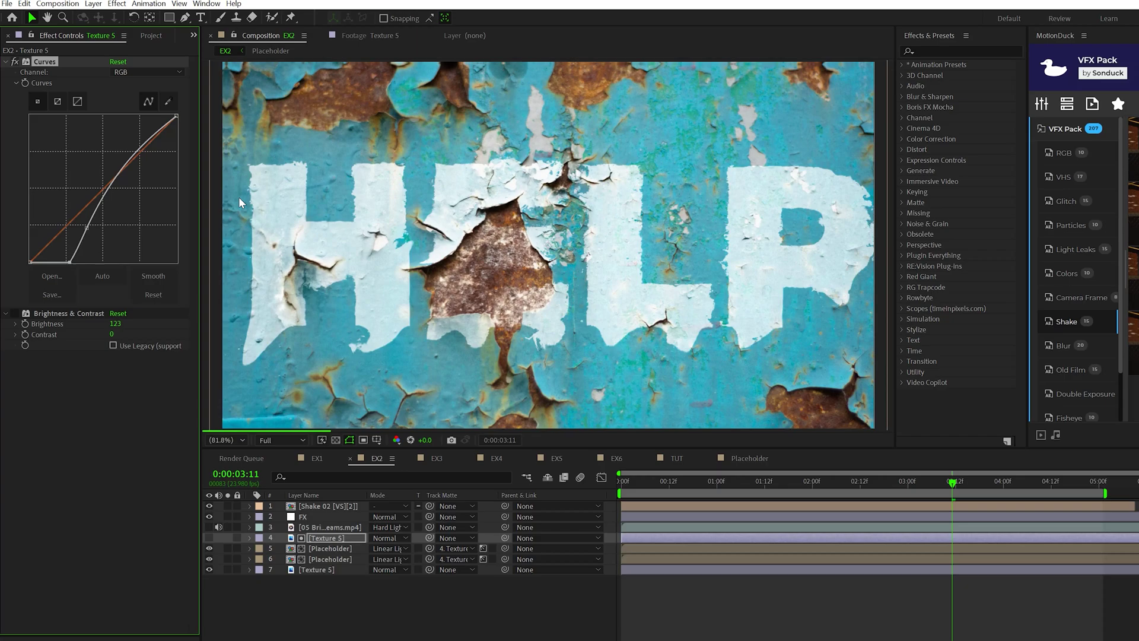
{"action": "left_click_drag", "start_coordinate": [138, 147], "coordinate": [146, 152]}
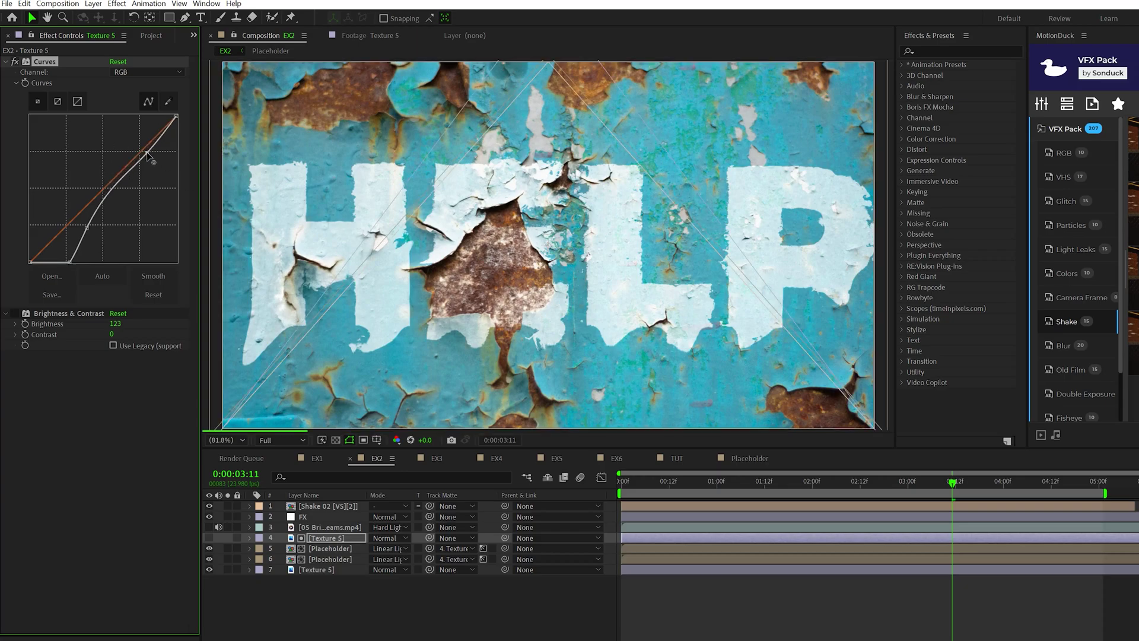
Lower Texture 5's Green channel curve, then return to RGB and smooth the curve
{"action": "left_click", "coordinate": [139, 69]}
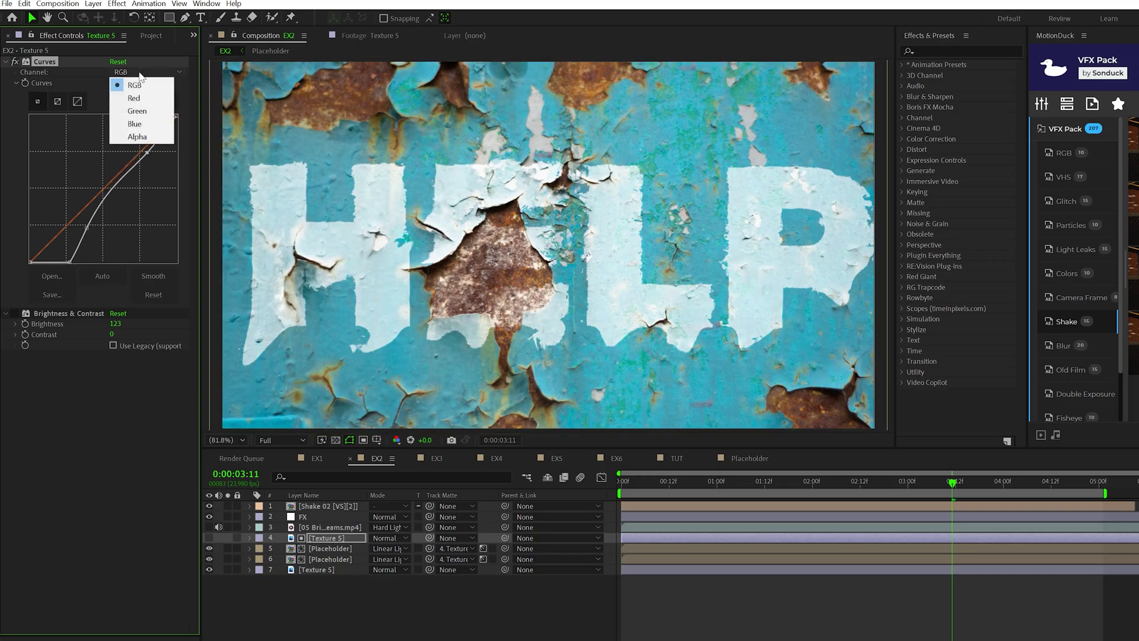
{"action": "left_click", "coordinate": [132, 112]}
{"action": "left_click_drag", "start_coordinate": [96, 196], "coordinate": [104, 199]}
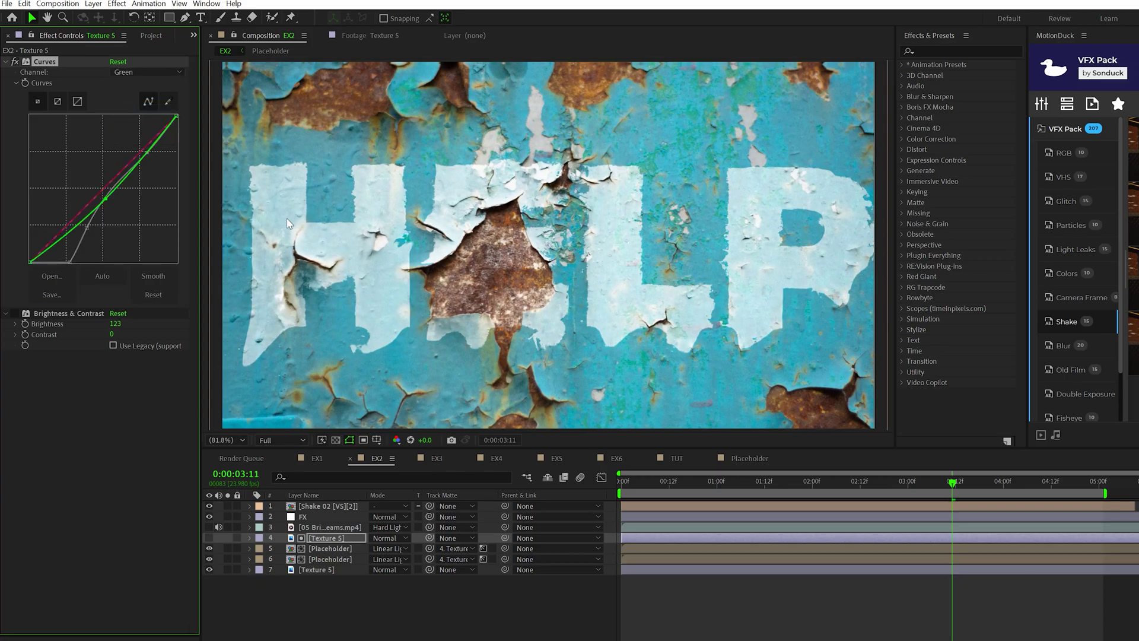
{"action": "left_click", "coordinate": [151, 73]}
{"action": "left_click", "coordinate": [151, 88]}
{"action": "left_click", "coordinate": [153, 275]}
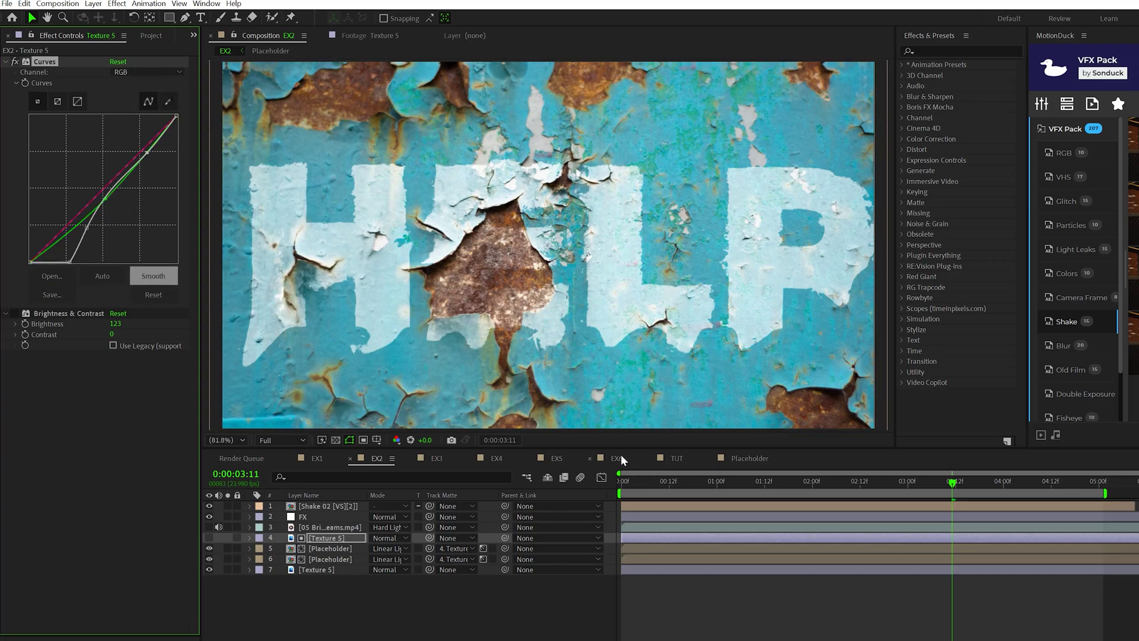
Apply the Channel > Invert effect to the Texture 2 layer
{"action": "left_click", "coordinate": [675, 458]}
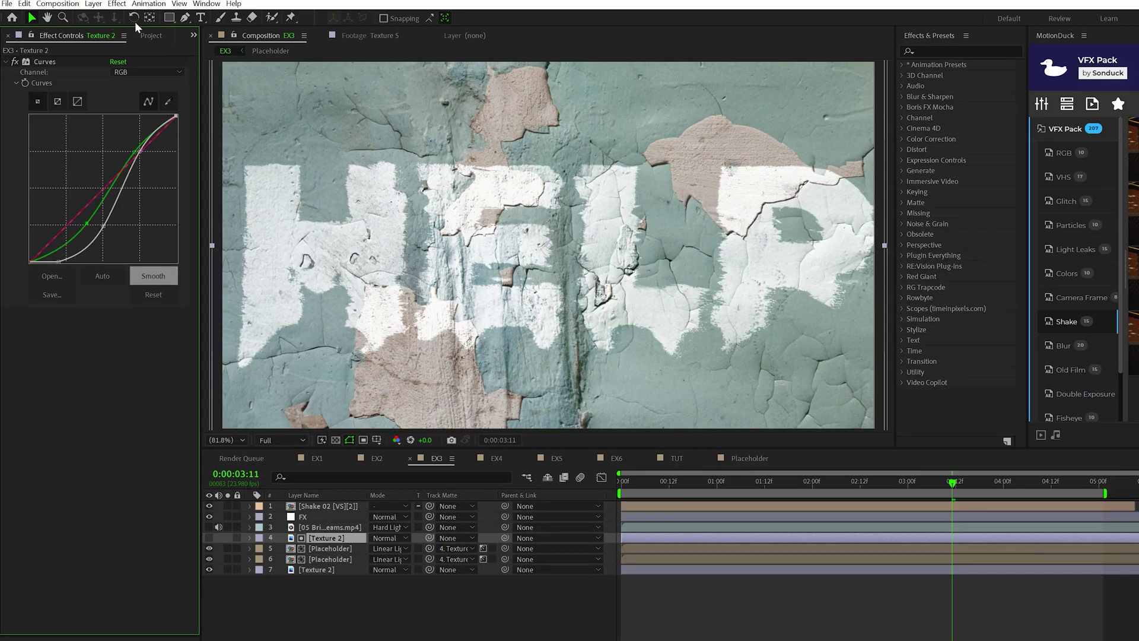
{"action": "left_click", "coordinate": [117, 3]}
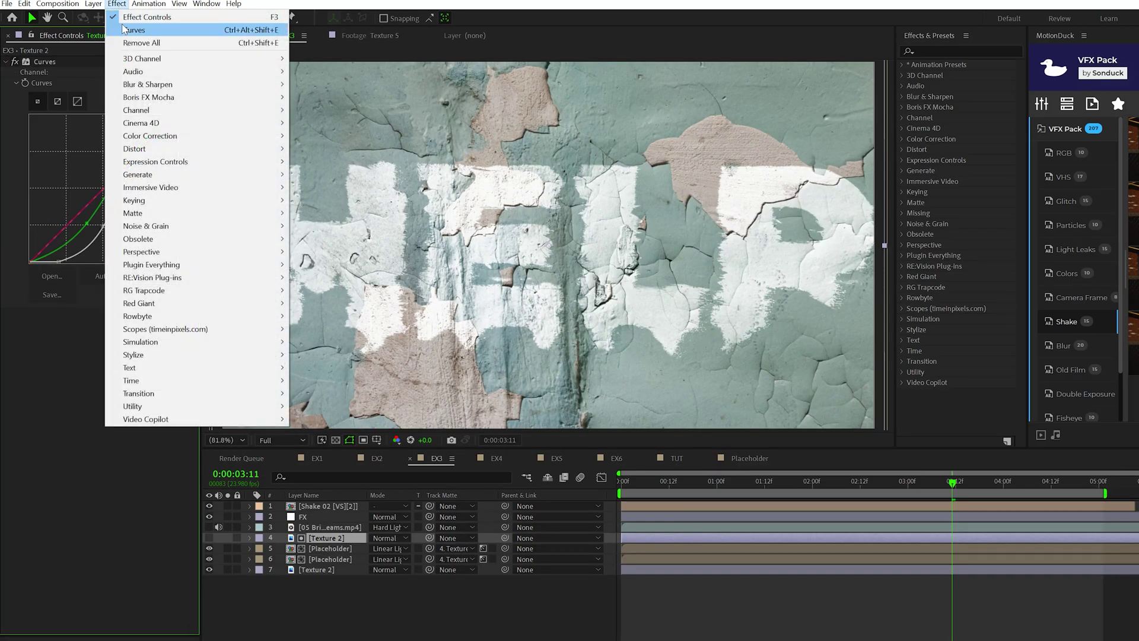
{"action": "mouse_move", "coordinate": [178, 110]}
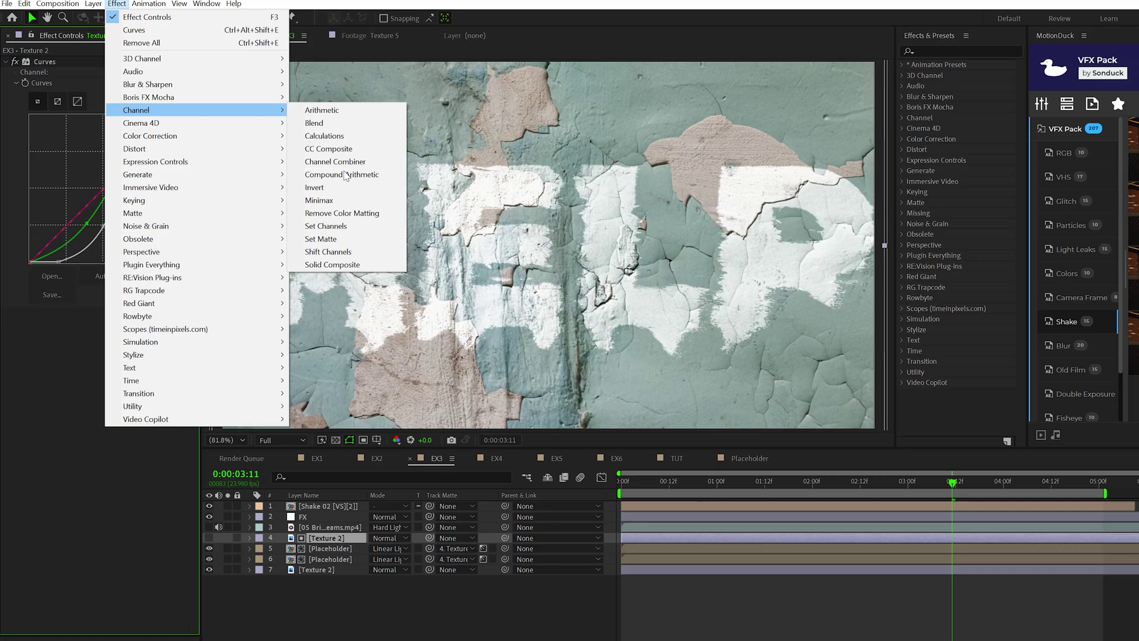
{"action": "left_click", "coordinate": [329, 187]}
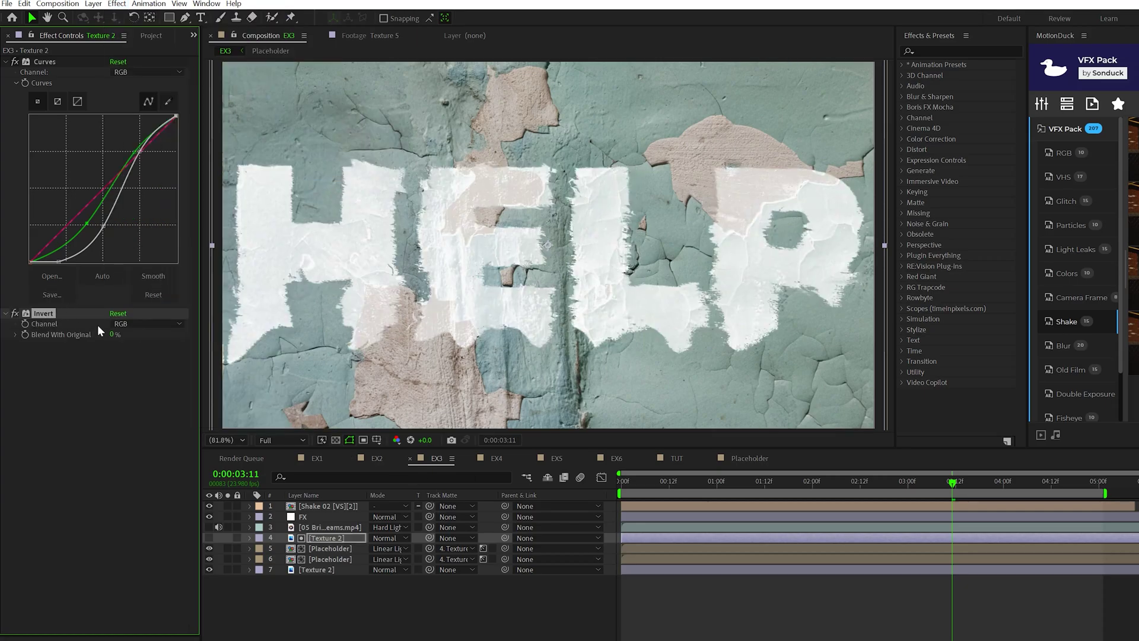
In TUT, paste Invert onto Texture 1 and undo it, leaving only Curves
{"action": "left_click", "coordinate": [672, 458]}
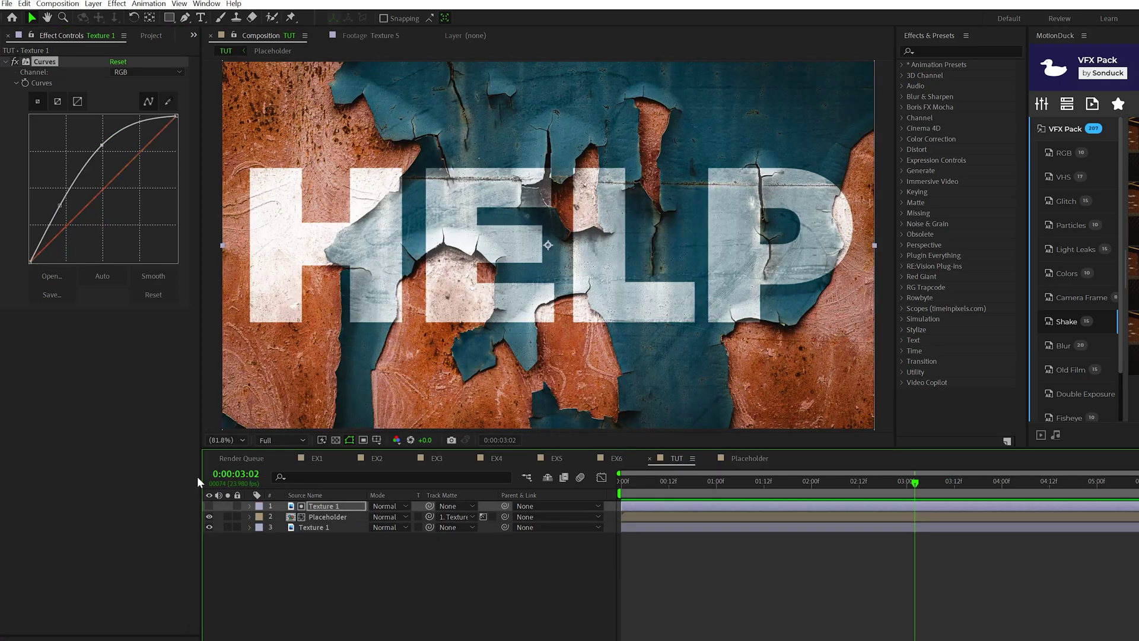
{"action": "left_click", "coordinate": [322, 506]}
{"action": "key", "text": "ctrl+v"}
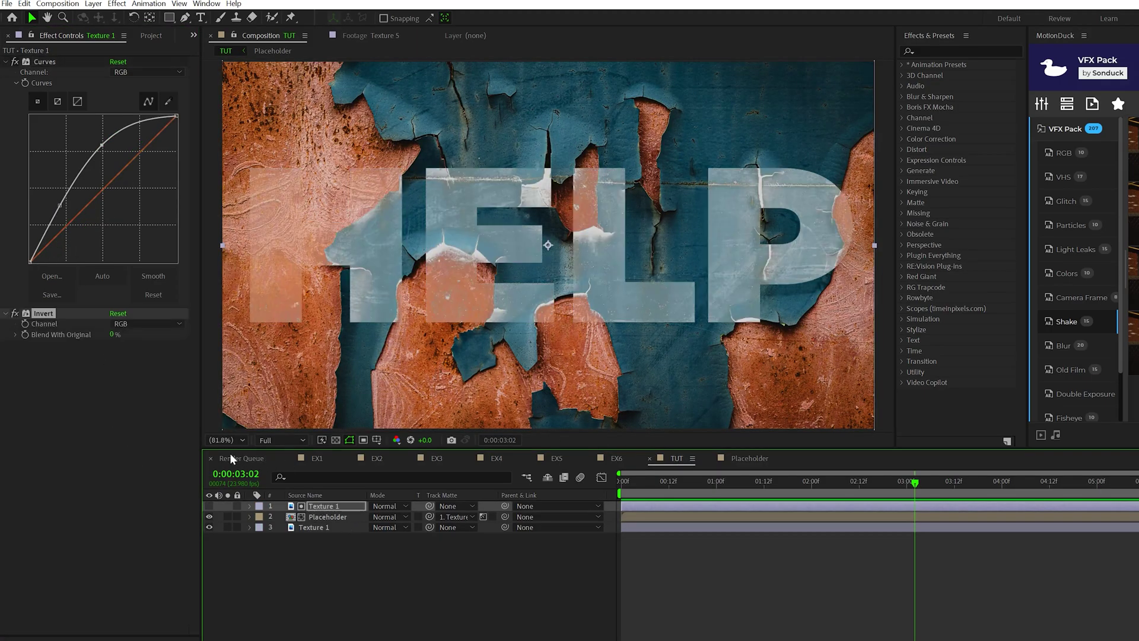
{"action": "key", "text": "ctrl+z"}
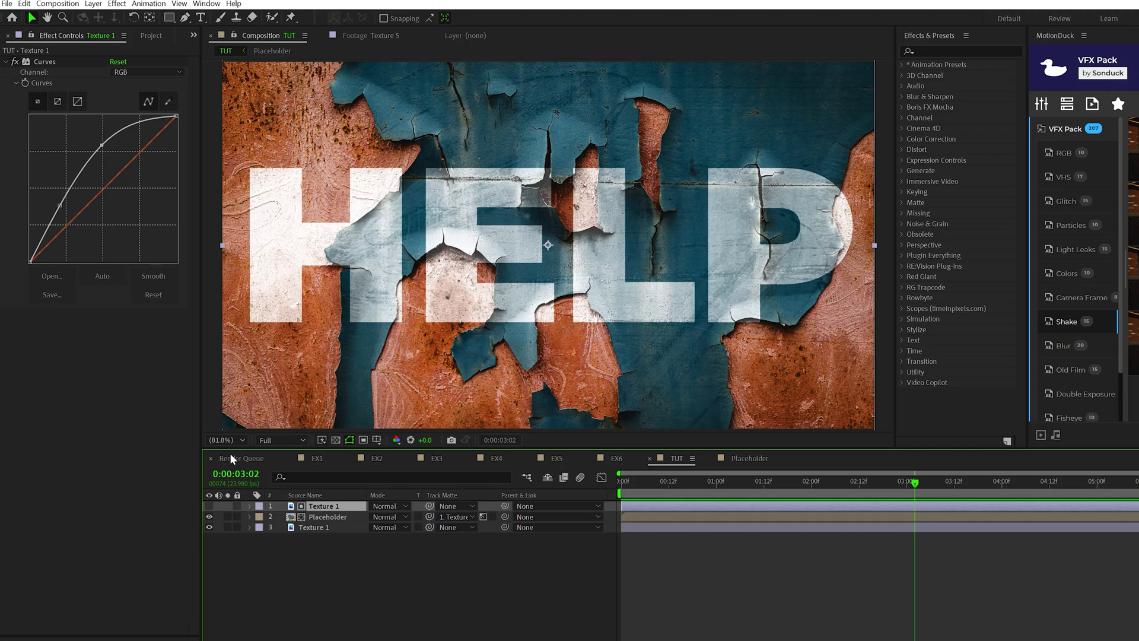
Select Placeholder in TUT, jump to the timeline start and check its blend mode
{"action": "left_click", "coordinate": [328, 517]}
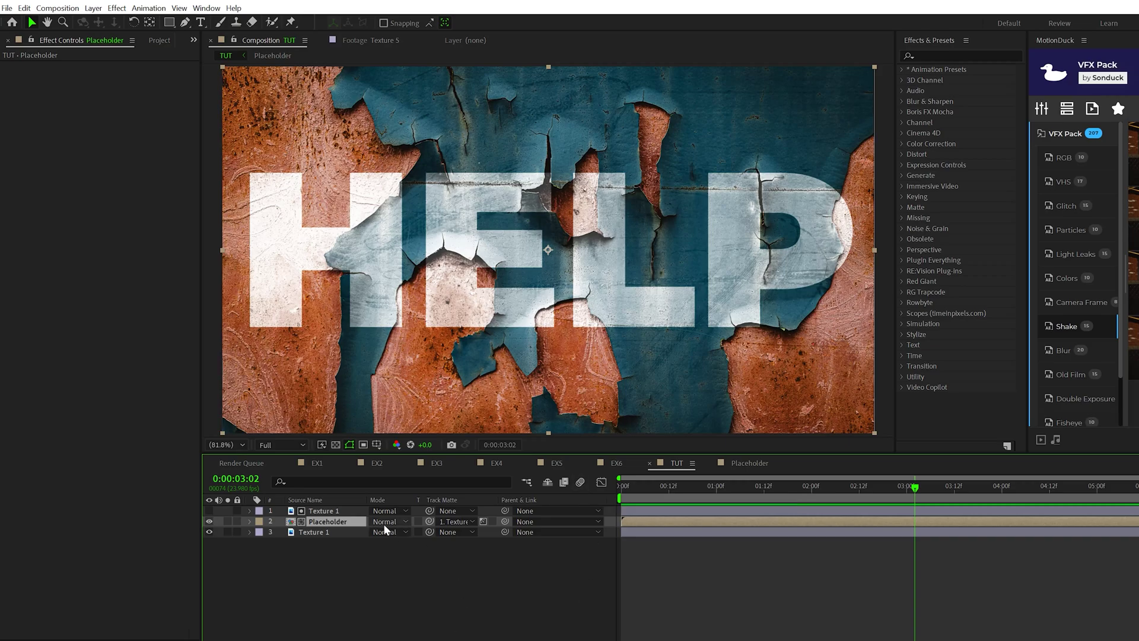
{"action": "key", "text": "Home"}
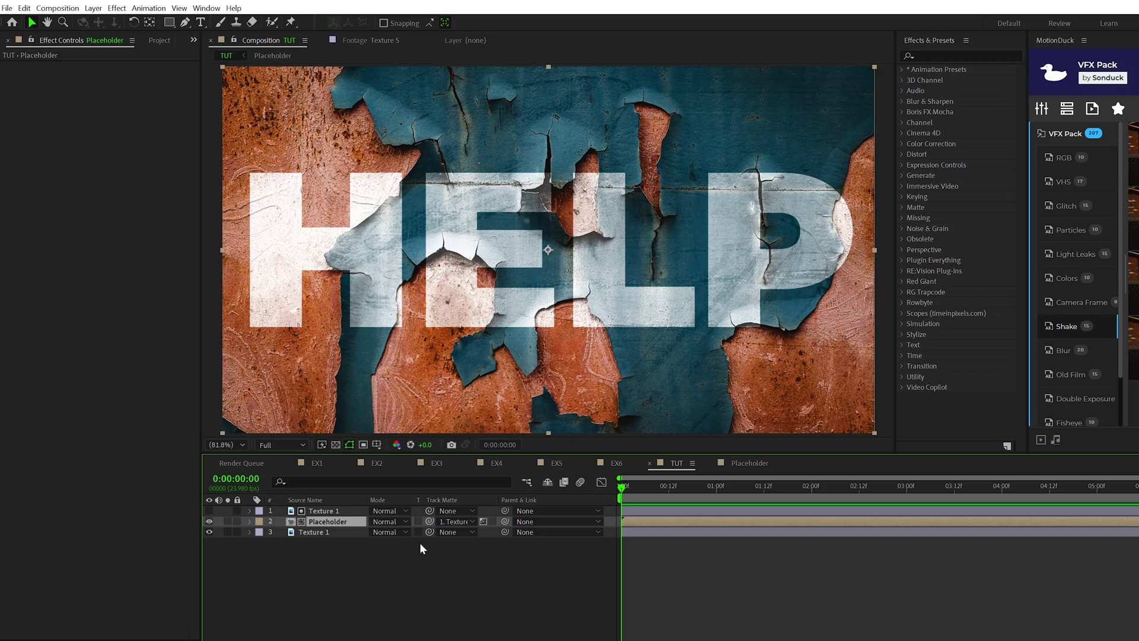
{"action": "left_click", "coordinate": [384, 521]}
In EX4, try Linear Light, Screen, then Hard Light blending on the placeholder layers
{"action": "left_click", "coordinate": [549, 585]}
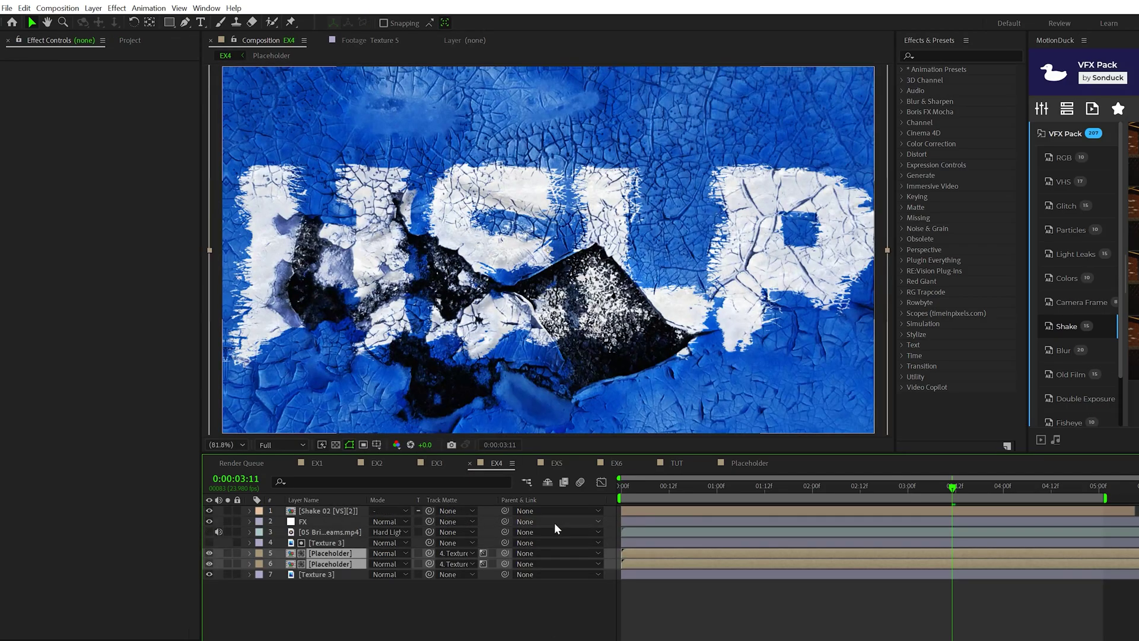
{"action": "left_click", "coordinate": [389, 551]}
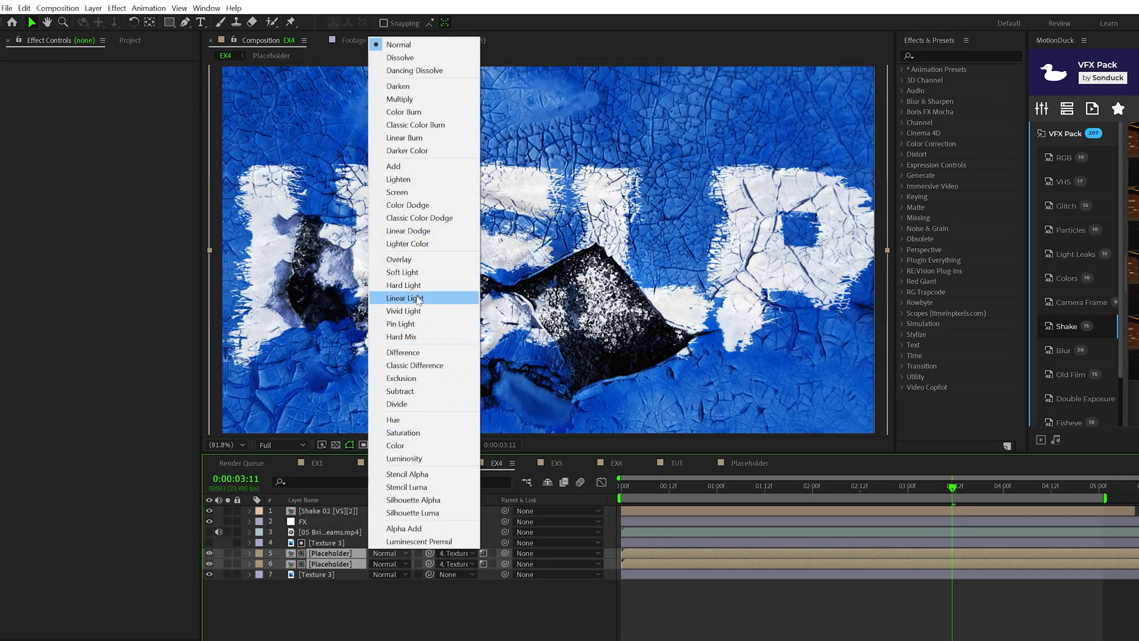
{"action": "left_click", "coordinate": [405, 298]}
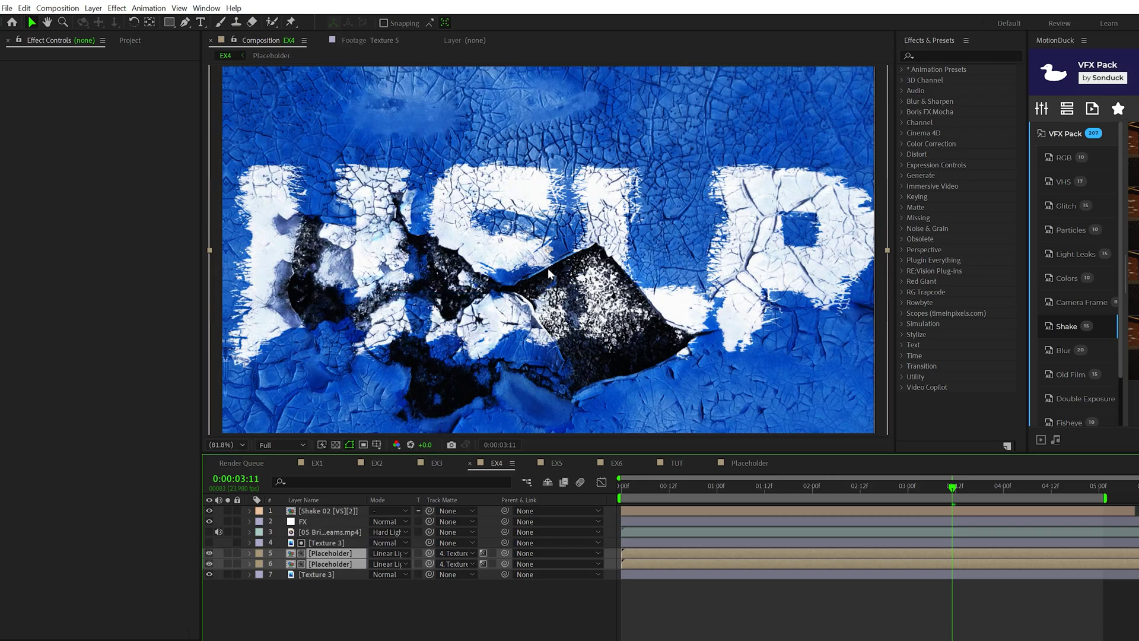
{"action": "left_click", "coordinate": [384, 564]}
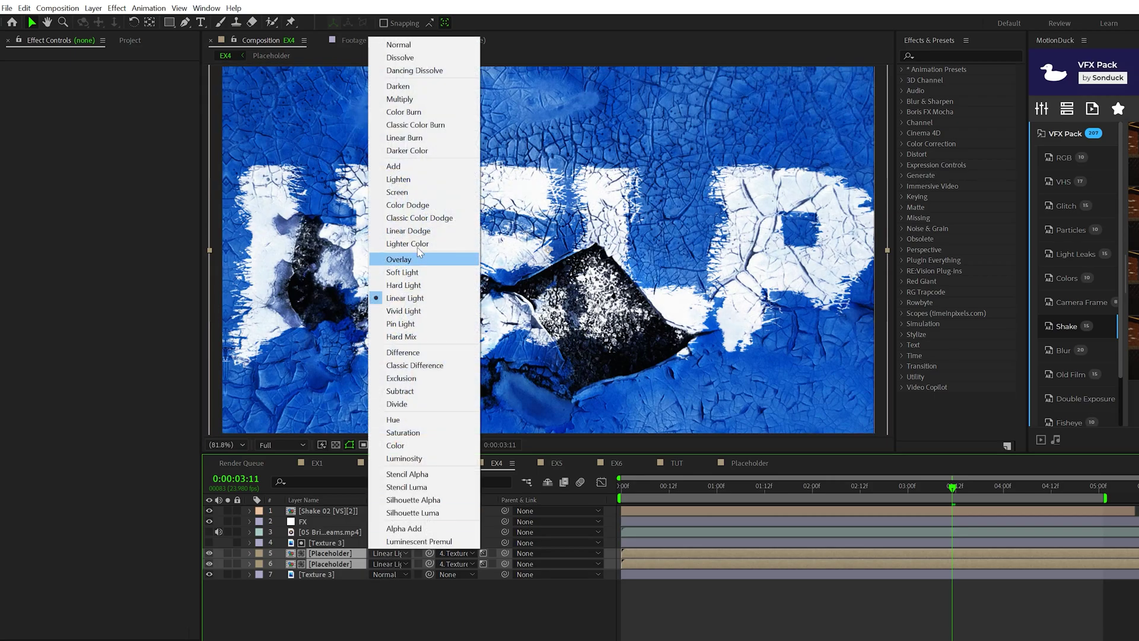
{"action": "left_click", "coordinate": [425, 194]}
{"action": "left_click", "coordinate": [384, 553]}
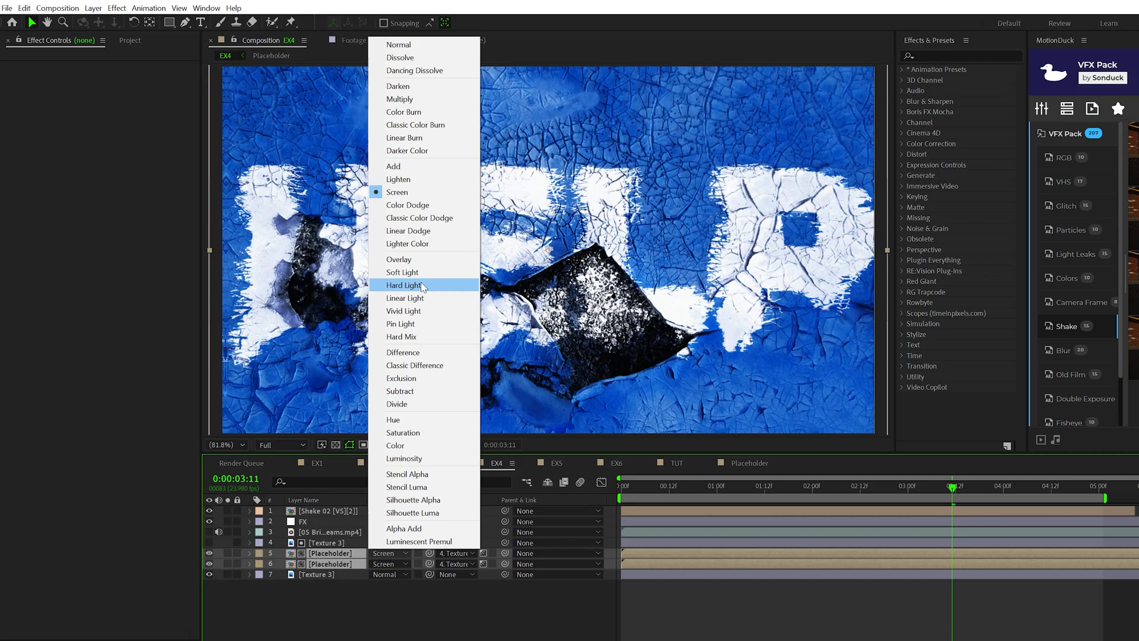
{"action": "left_click", "coordinate": [416, 312]}
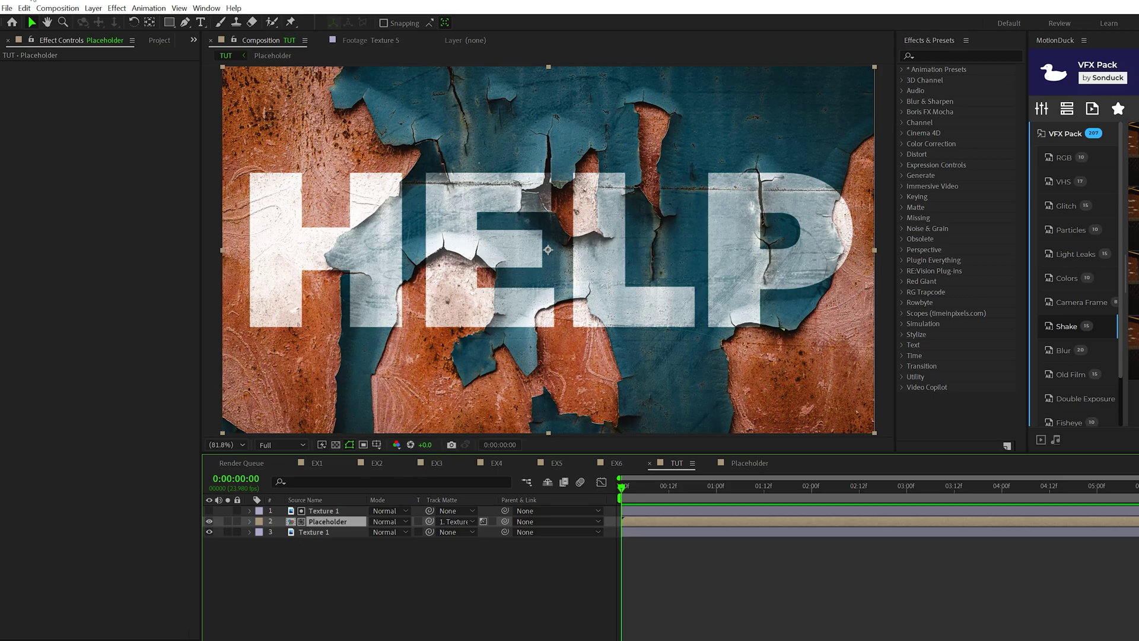
{"action": "left_click", "coordinate": [24, 8]}
{"action": "left_click", "coordinate": [52, 159]}
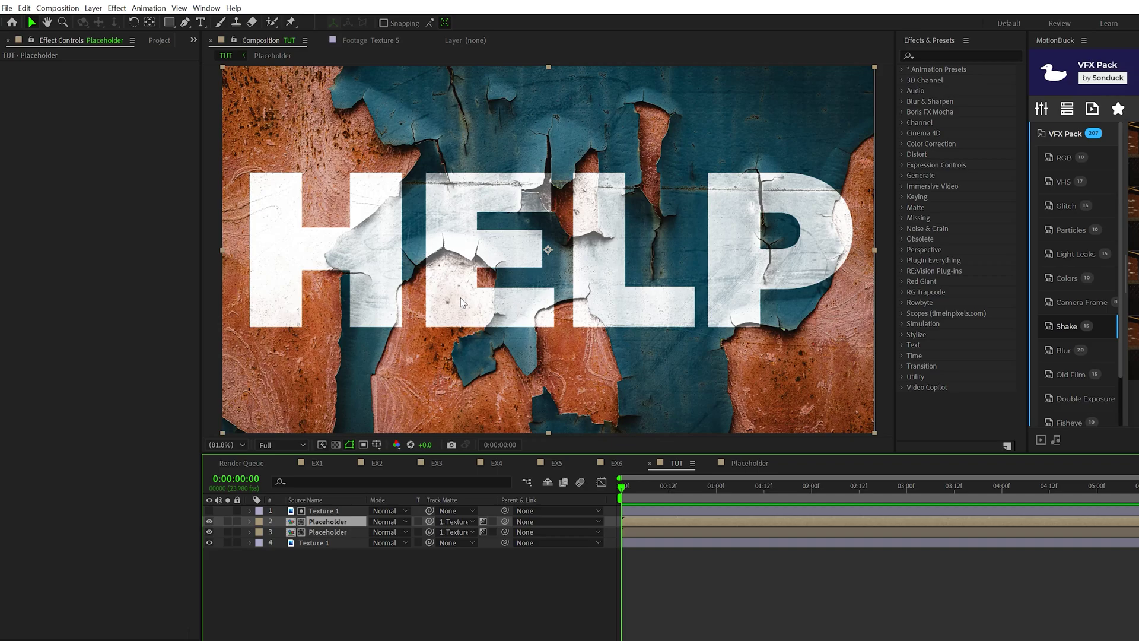
{"action": "key", "text": "ctrl+z"}
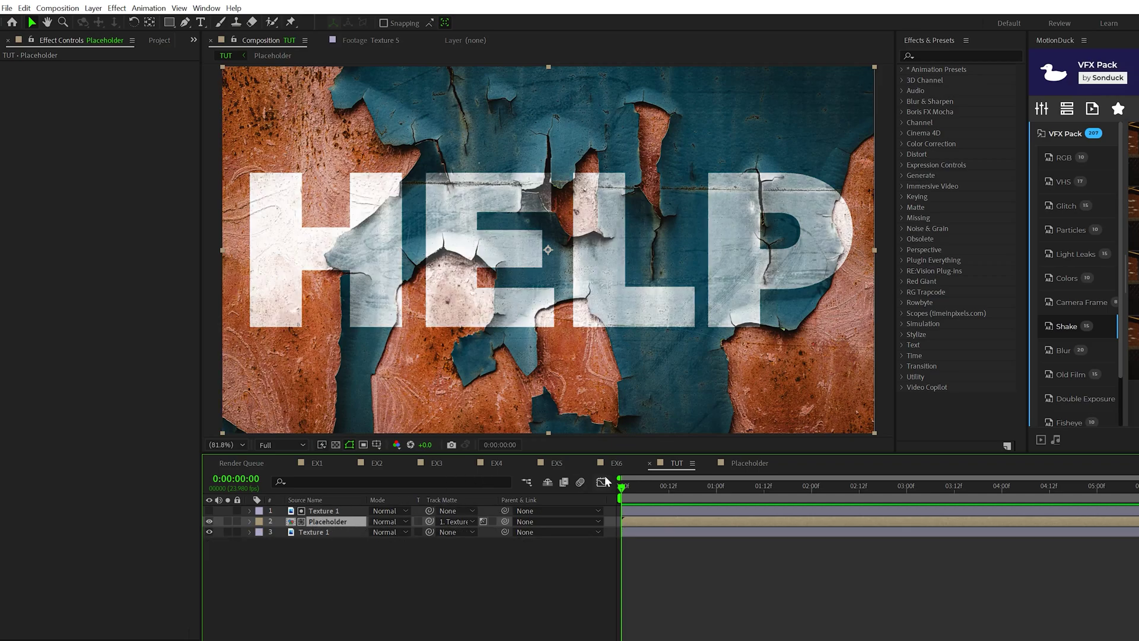
{"action": "left_click", "coordinate": [561, 464]}
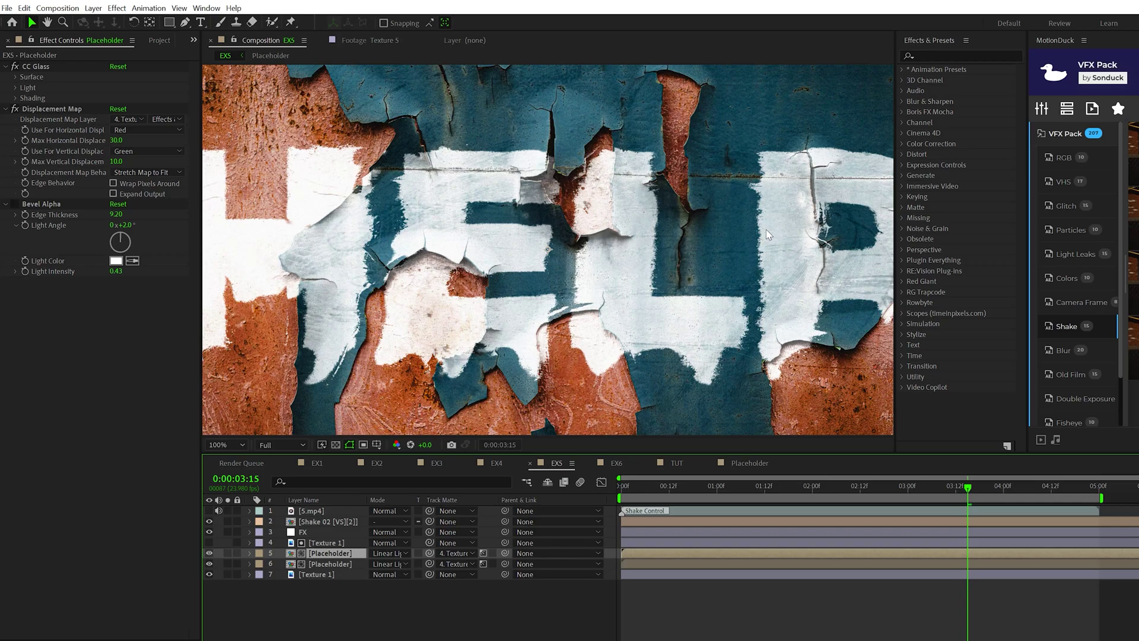
{"action": "left_click", "coordinate": [677, 464]}
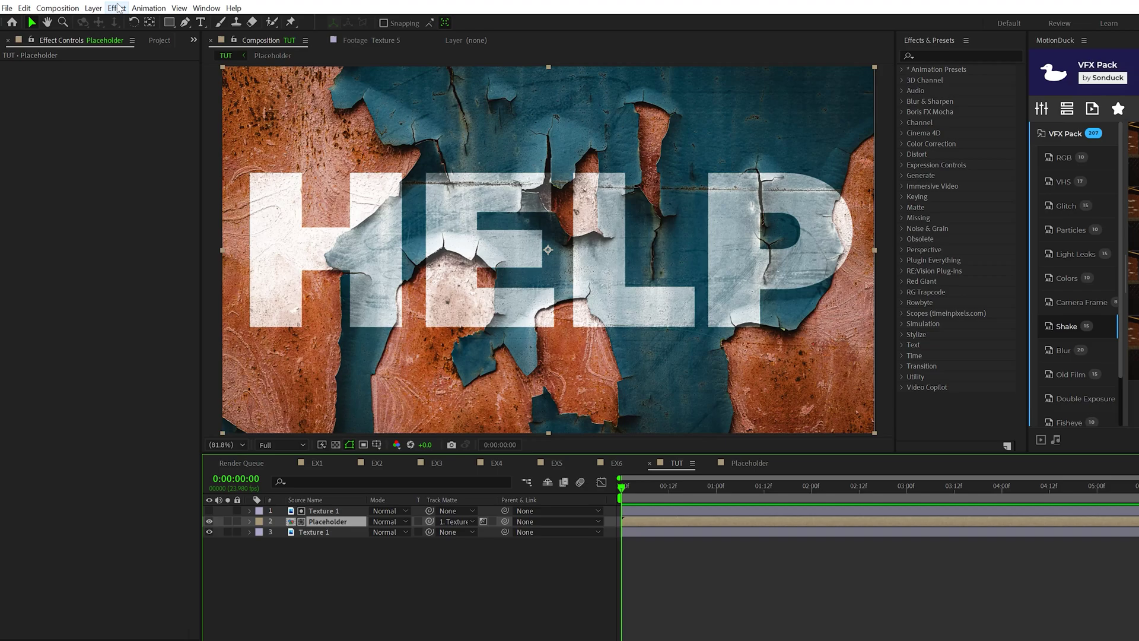
Apply CC Glass to Placeholder, bump-mapped from Texture 1 Effects & Masks, Displacement 200
{"action": "left_click", "coordinate": [117, 8]}
{"action": "mouse_move", "coordinate": [159, 363]}
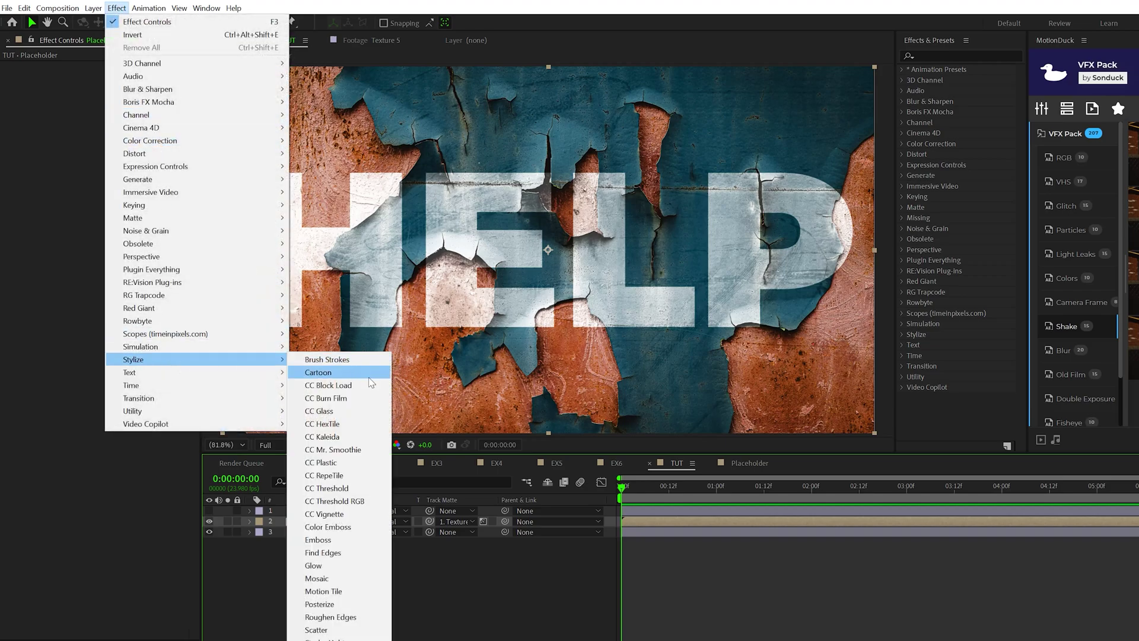
{"action": "left_click", "coordinate": [349, 415]}
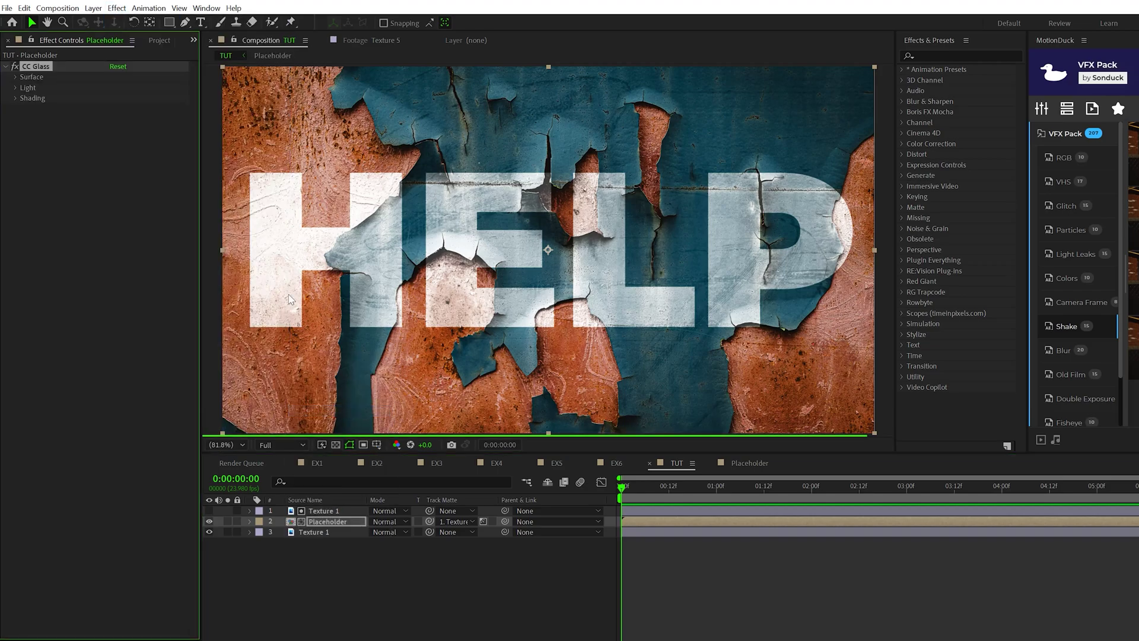
{"action": "left_click", "coordinate": [16, 77]}
{"action": "left_click", "coordinate": [115, 87]}
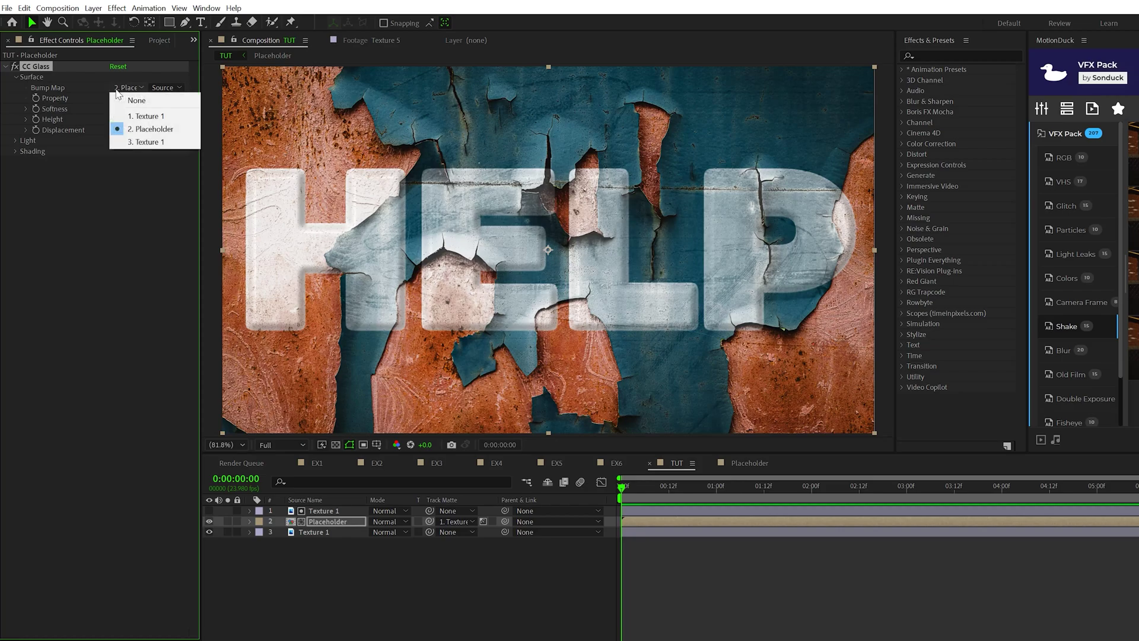
{"action": "left_click", "coordinate": [159, 116]}
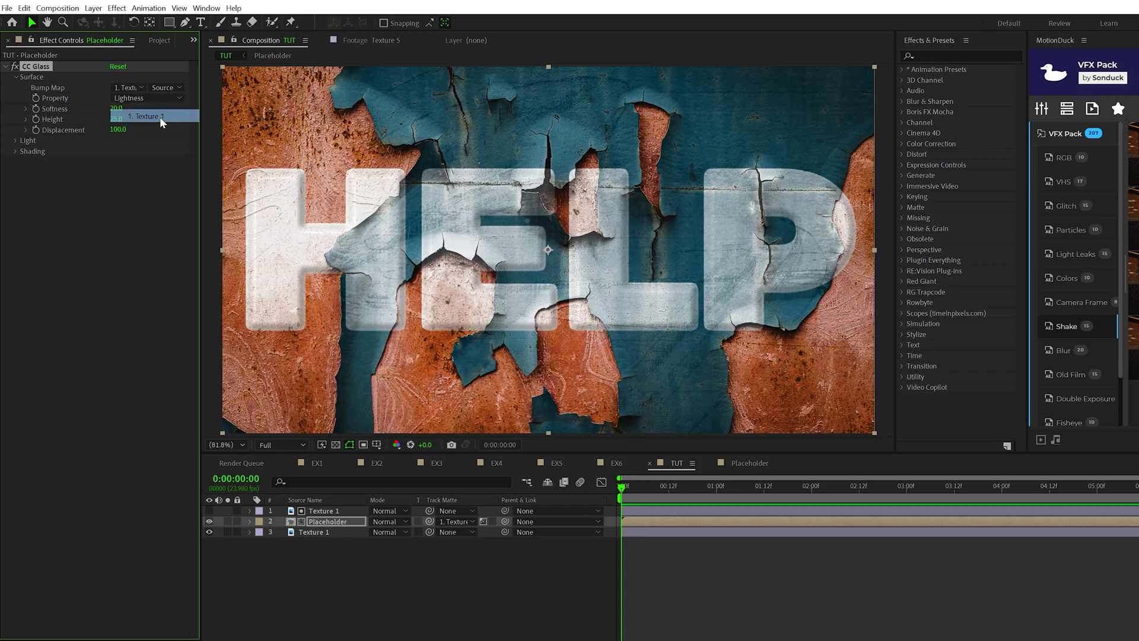
{"action": "left_click", "coordinate": [162, 86]}
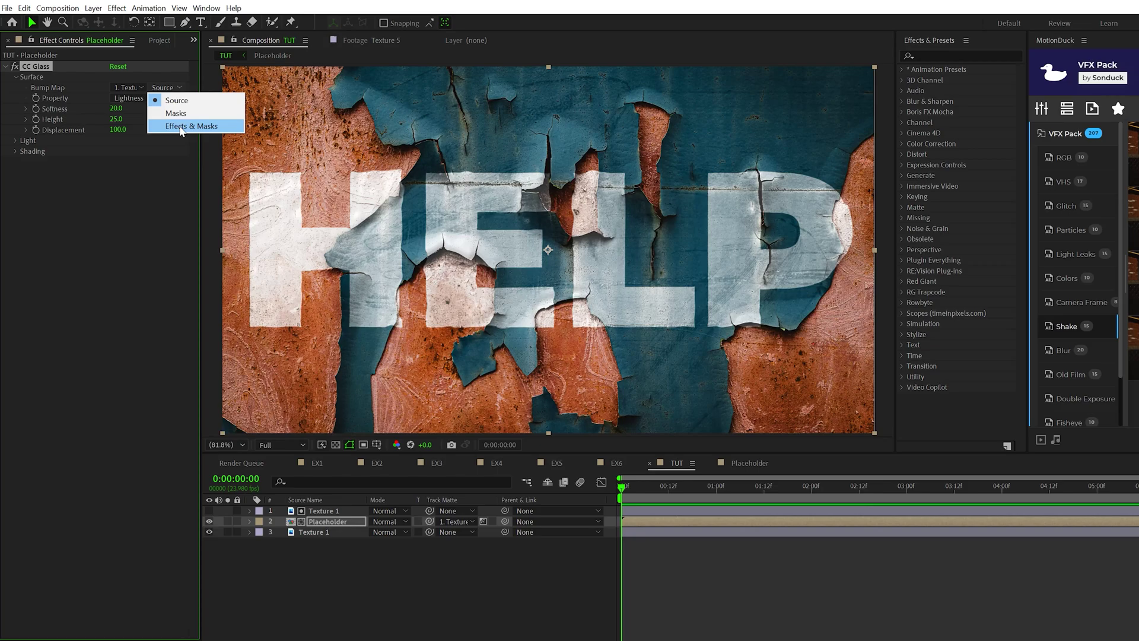
{"action": "left_click", "coordinate": [203, 126]}
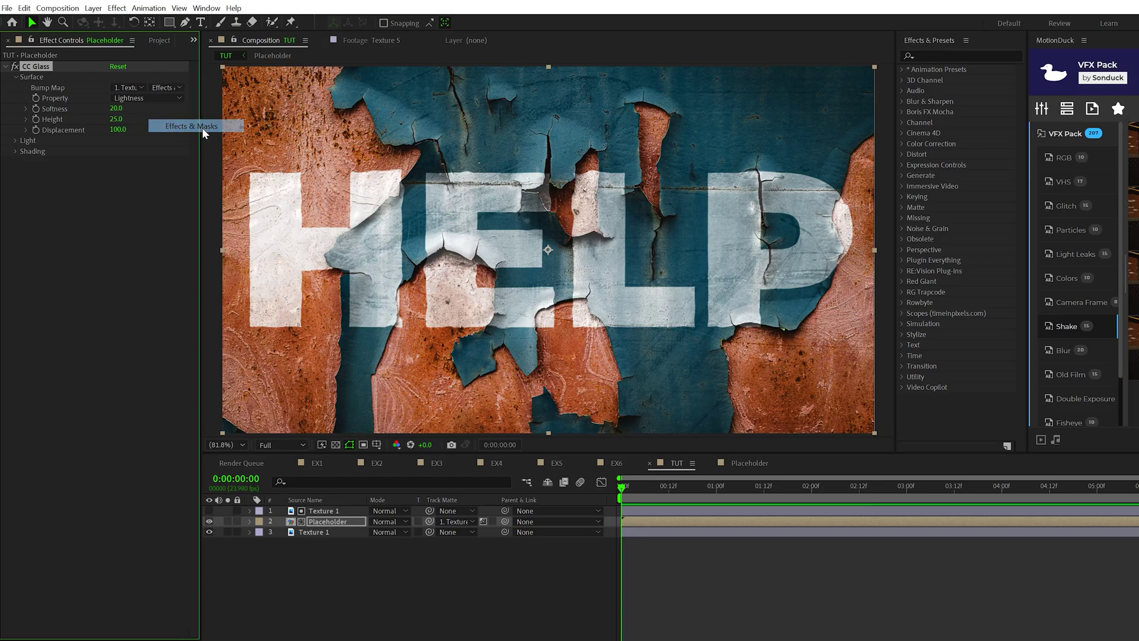
{"action": "left_click", "coordinate": [117, 130]}
{"action": "type", "text": "200"}
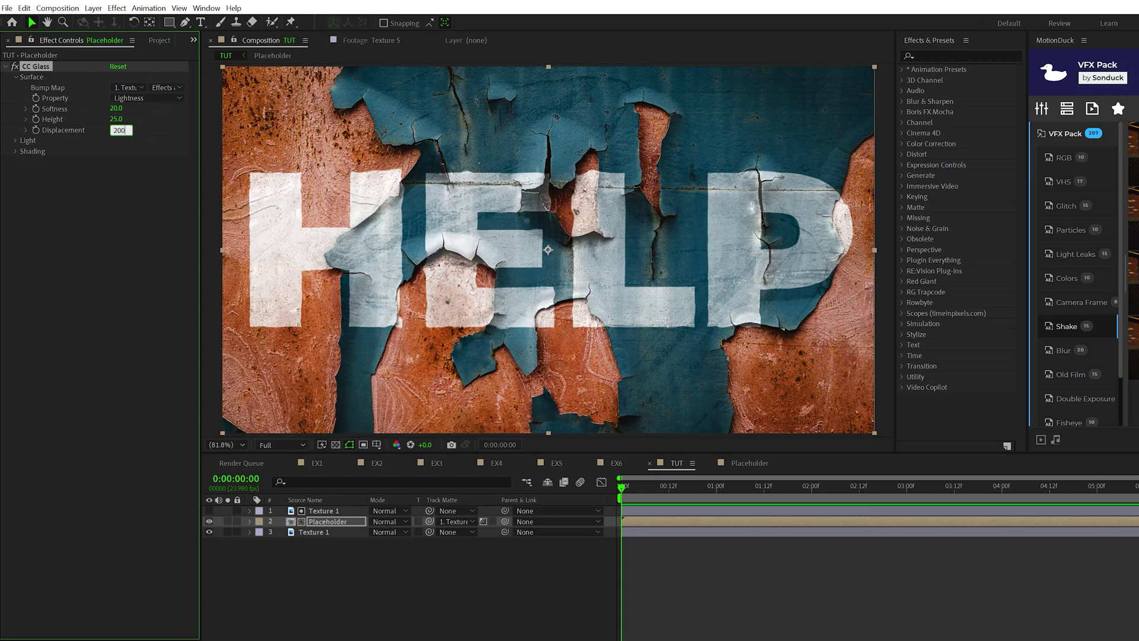
{"action": "key", "text": "Return"}
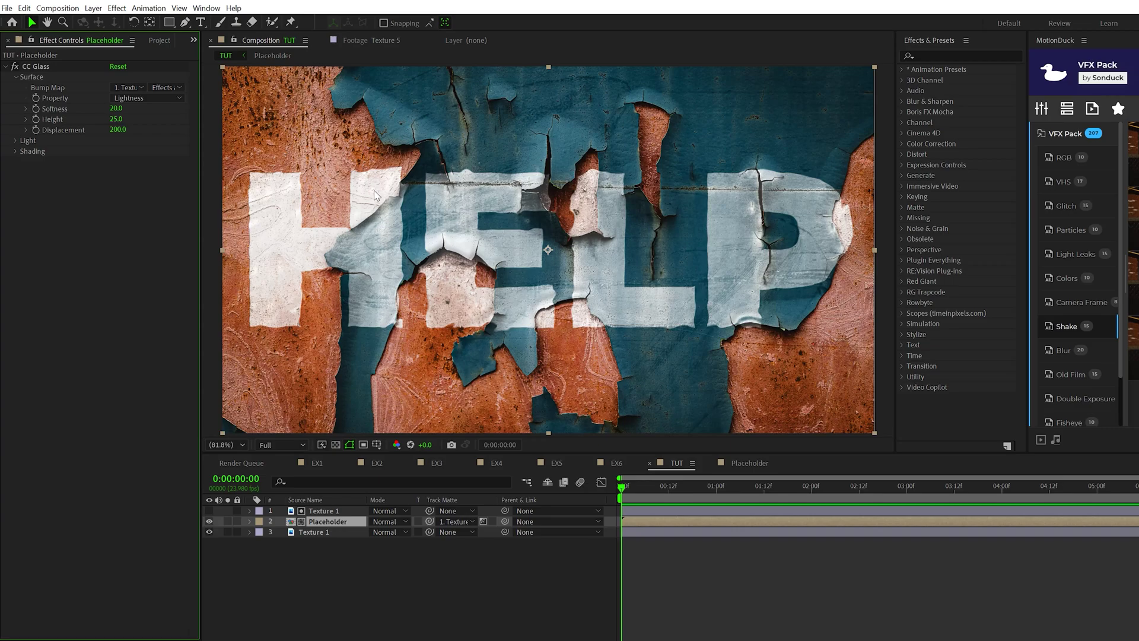
Add Displacement Map to Placeholder, driven by Texture 1 with Effects & Masks
{"action": "left_click", "coordinate": [116, 7]}
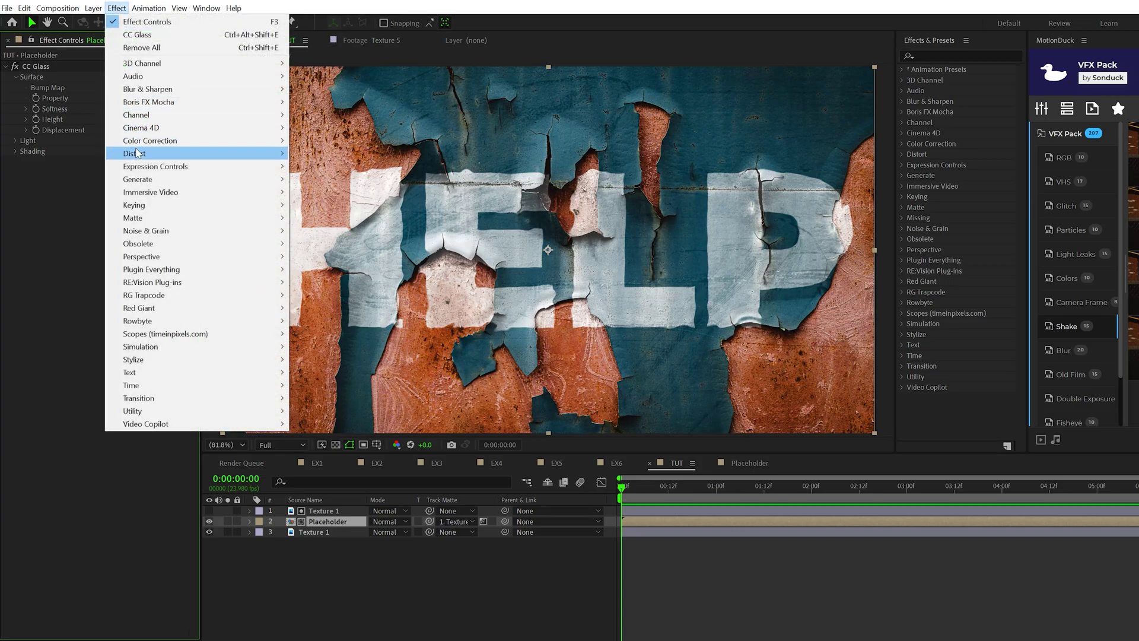
{"action": "mouse_move", "coordinate": [137, 153]}
{"action": "left_click", "coordinate": [336, 385]}
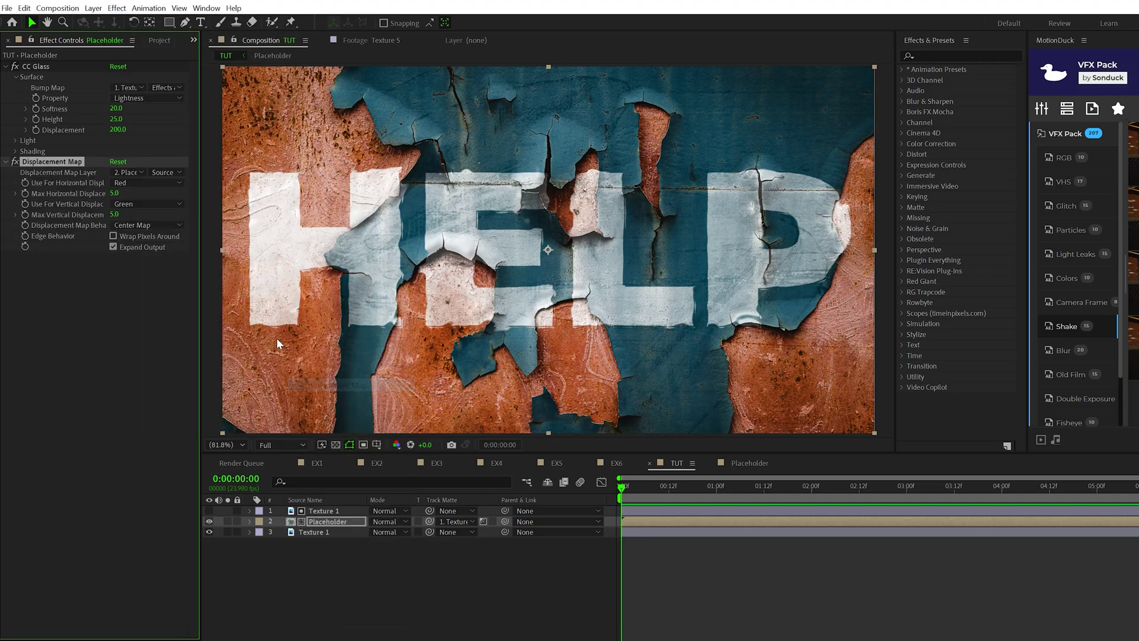
{"action": "left_click", "coordinate": [125, 172]}
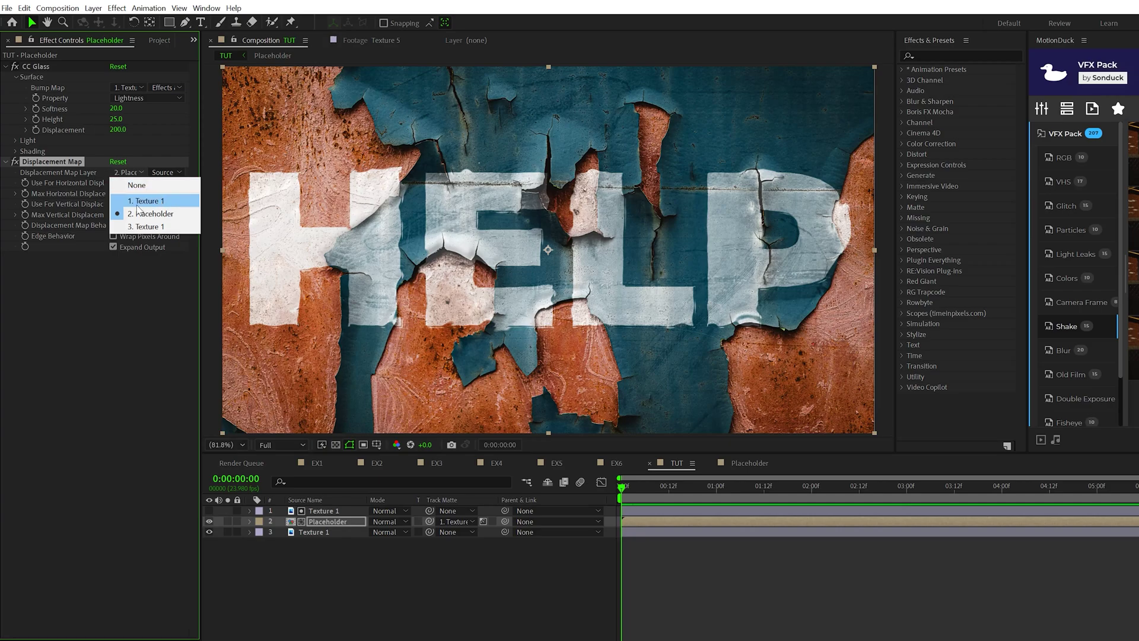
{"action": "left_click", "coordinate": [168, 204]}
{"action": "left_click", "coordinate": [172, 174]}
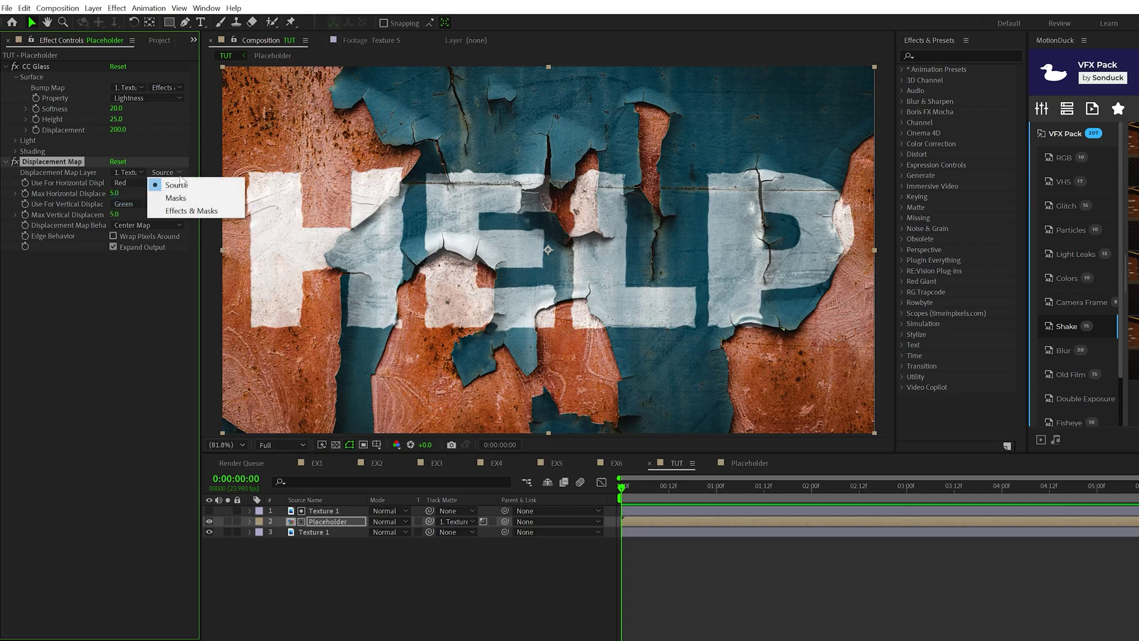
{"action": "left_click", "coordinate": [204, 212]}
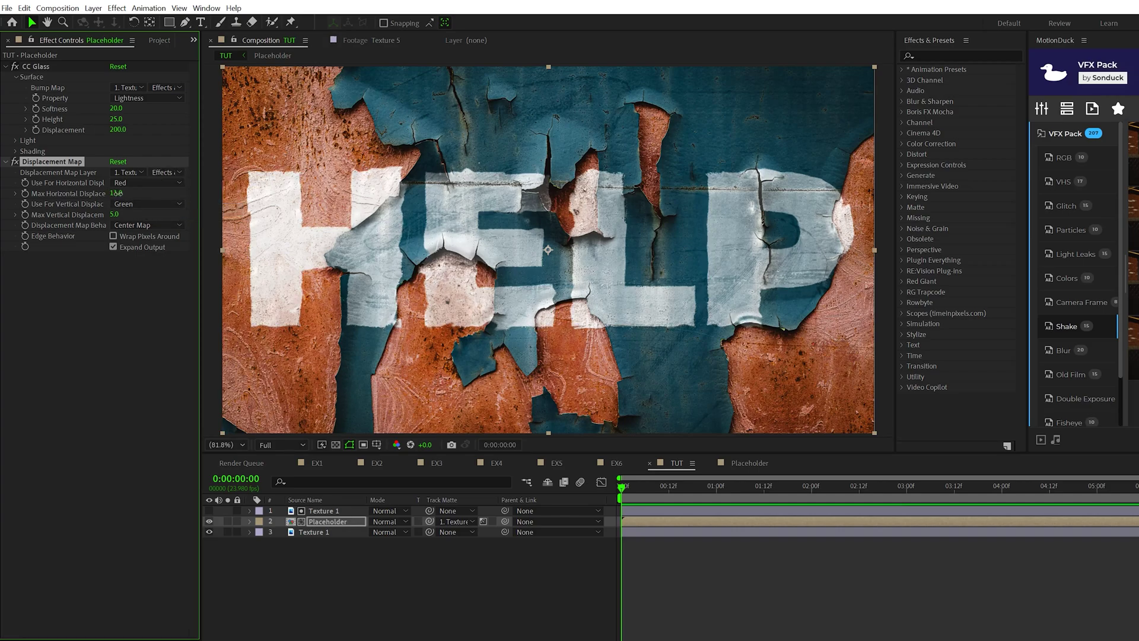
Set Max Horizontal Displacement to 30 and Max Vertical to 10, toggling the effect to compare
{"action": "left_click_drag", "start_coordinate": [116, 193], "coordinate": [128, 213]}
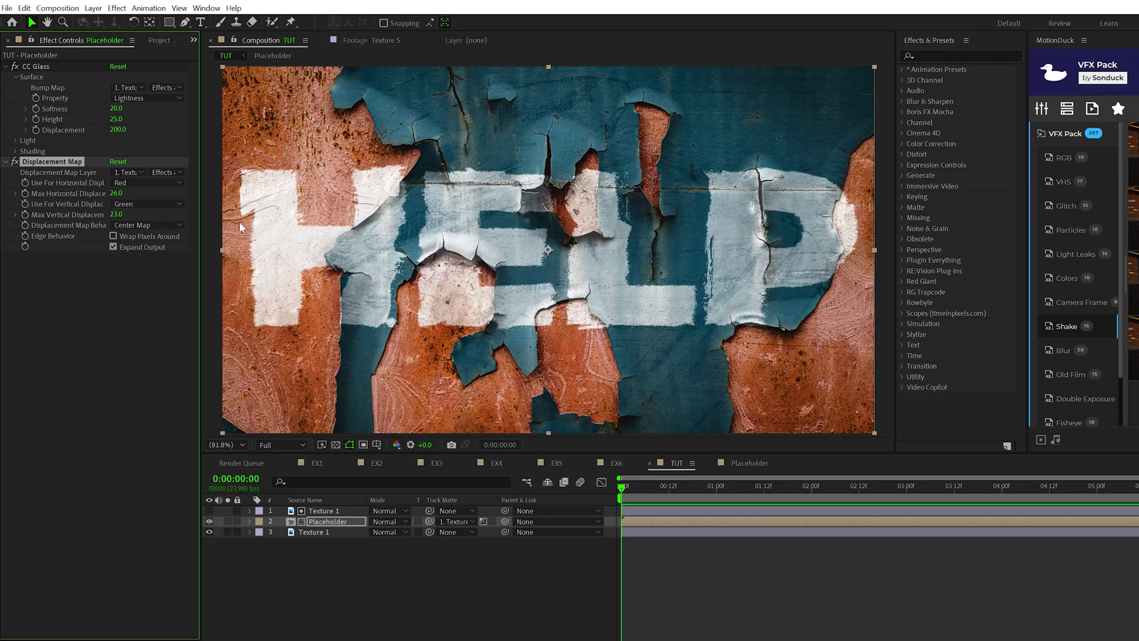
{"action": "left_click", "coordinate": [15, 161]}
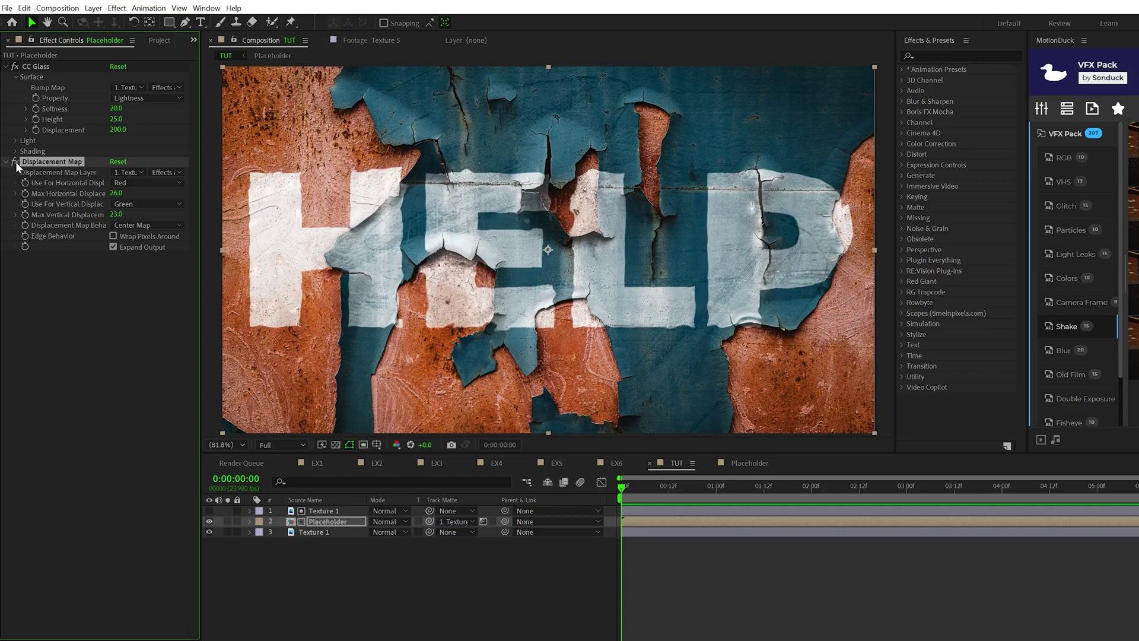
{"action": "left_click", "coordinate": [15, 161]}
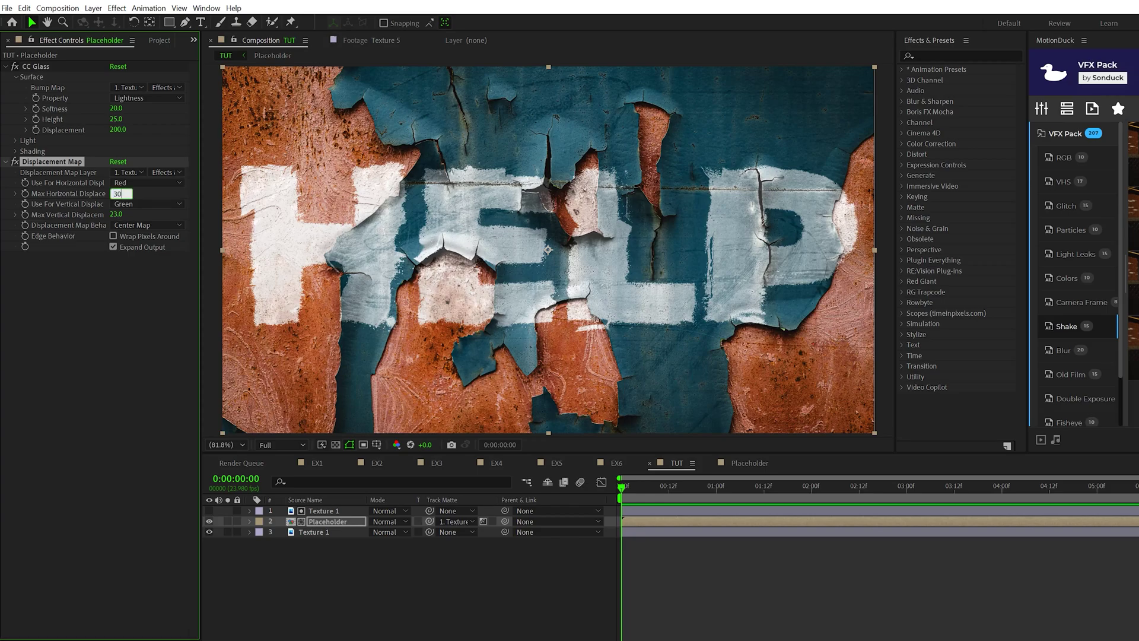
{"action": "key", "text": "Tab"}
{"action": "left_click", "coordinate": [105, 272]}
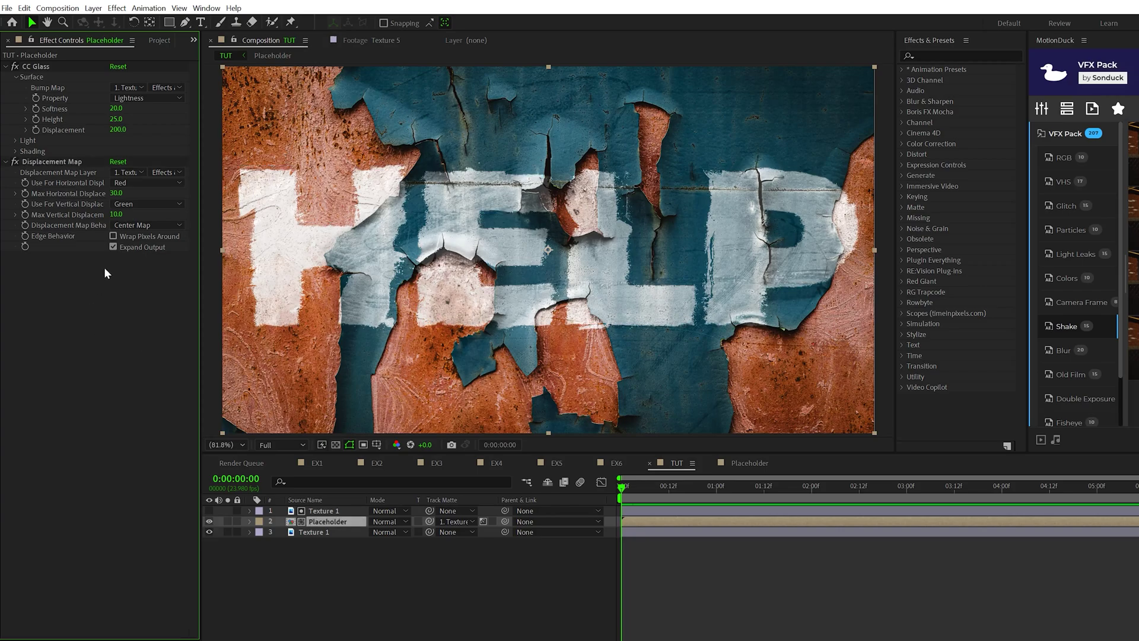
Duplicate Placeholder with Ctrl+D and drop the upper copy's Opacity to 58%
{"action": "left_click", "coordinate": [412, 504]}
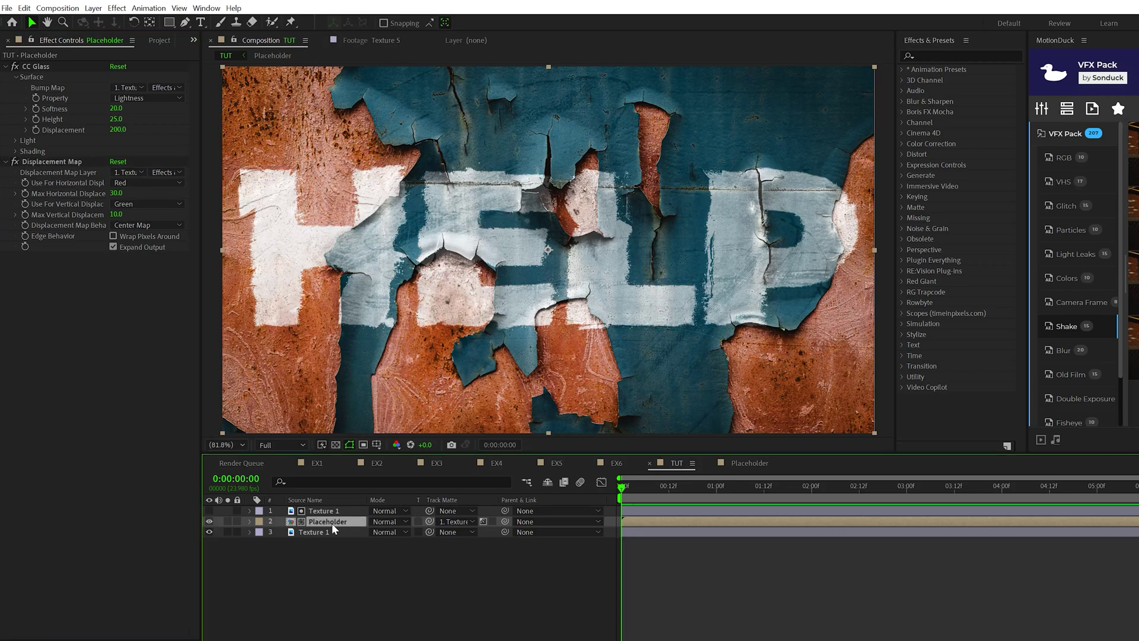
{"action": "key", "text": "ctrl+d"}
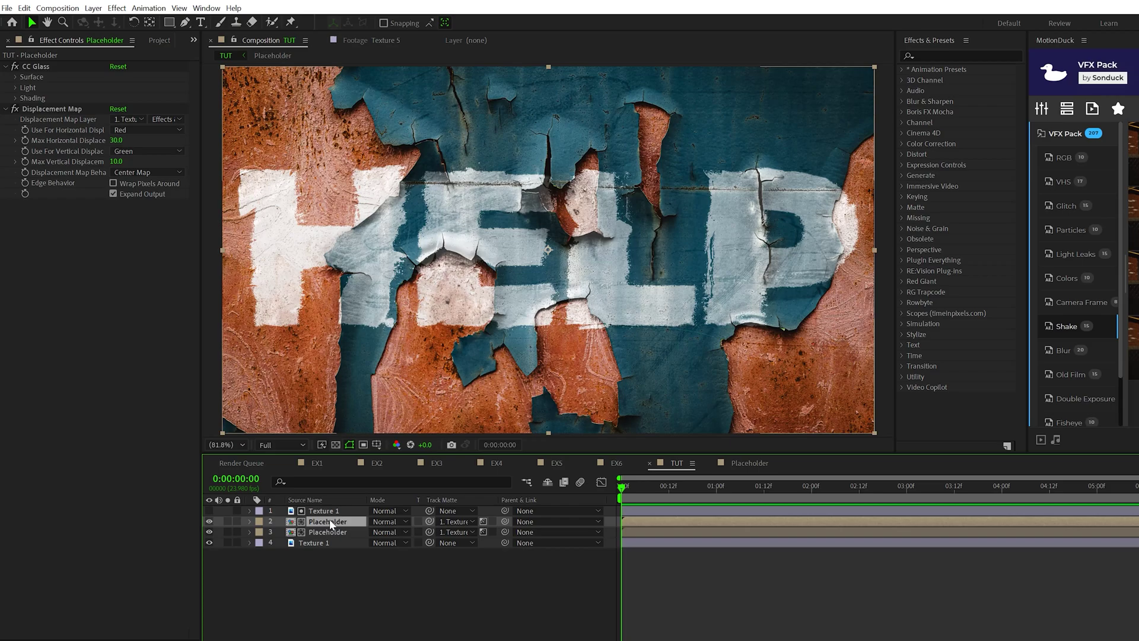
{"action": "key", "text": "t"}
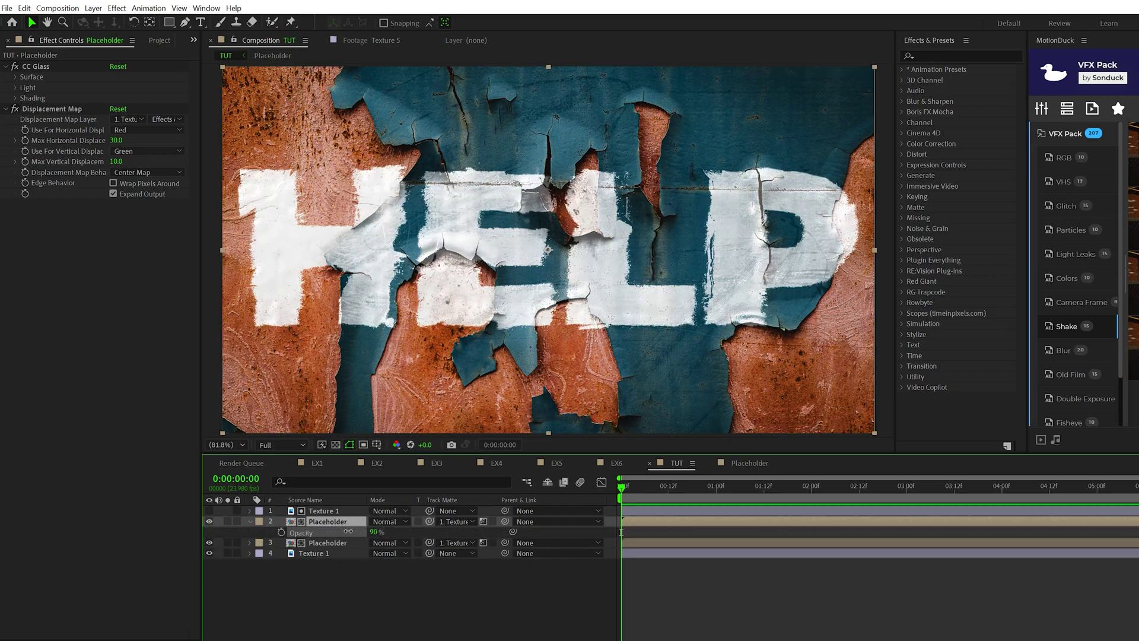
{"action": "left_click_drag", "start_coordinate": [348, 531], "coordinate": [348, 531]}
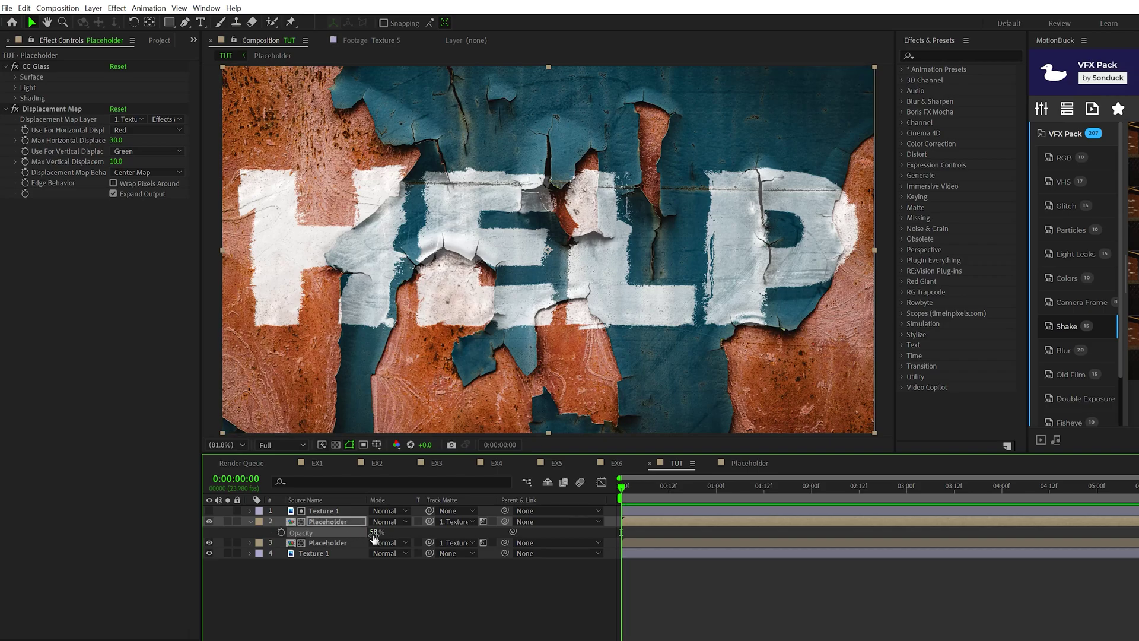
{"action": "left_click", "coordinate": [249, 521]}
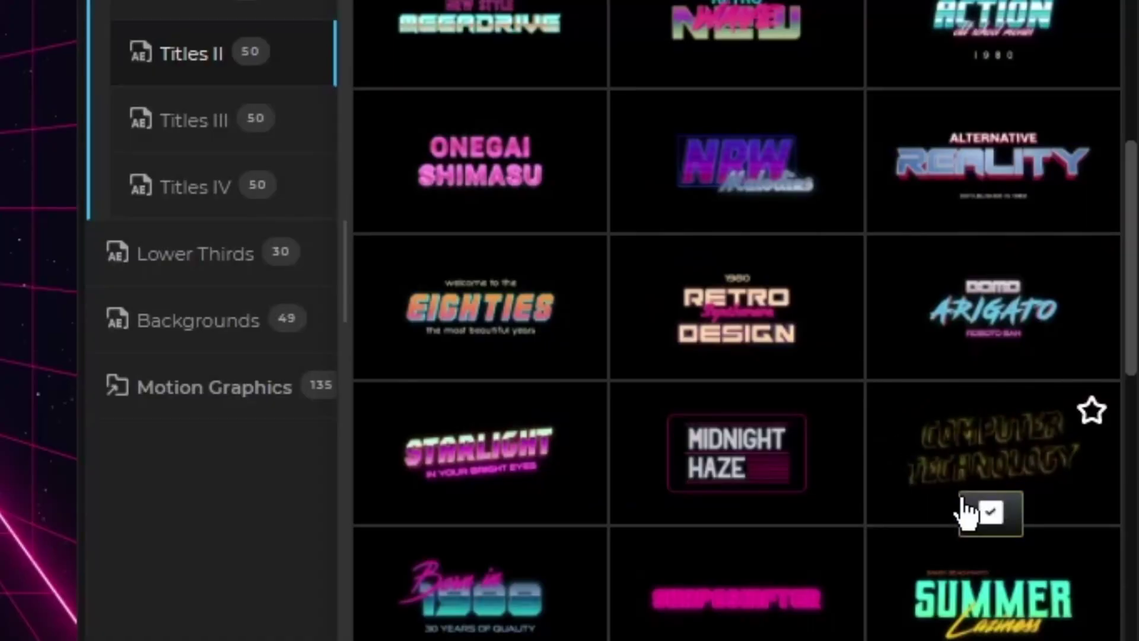
Apply the chosen neon retro title template from the MotionDuck library to the project
{"action": "left_click", "coordinate": [967, 511]}
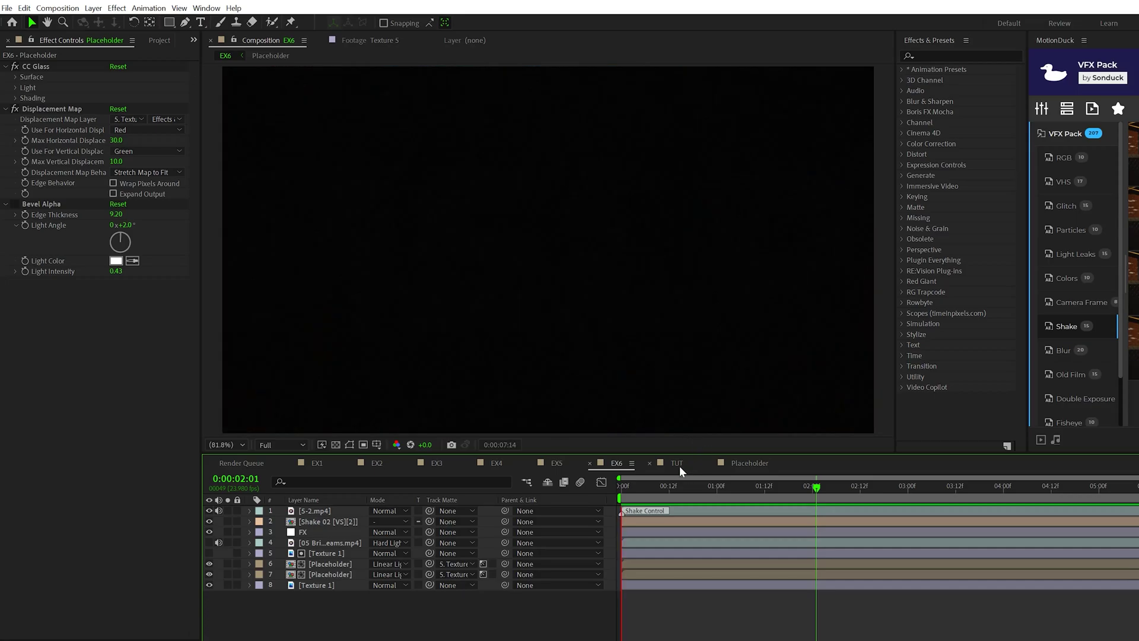
In the TUT comp, add a new adjustment layer carrying the Motion Tile effect
{"action": "left_click", "coordinate": [677, 463]}
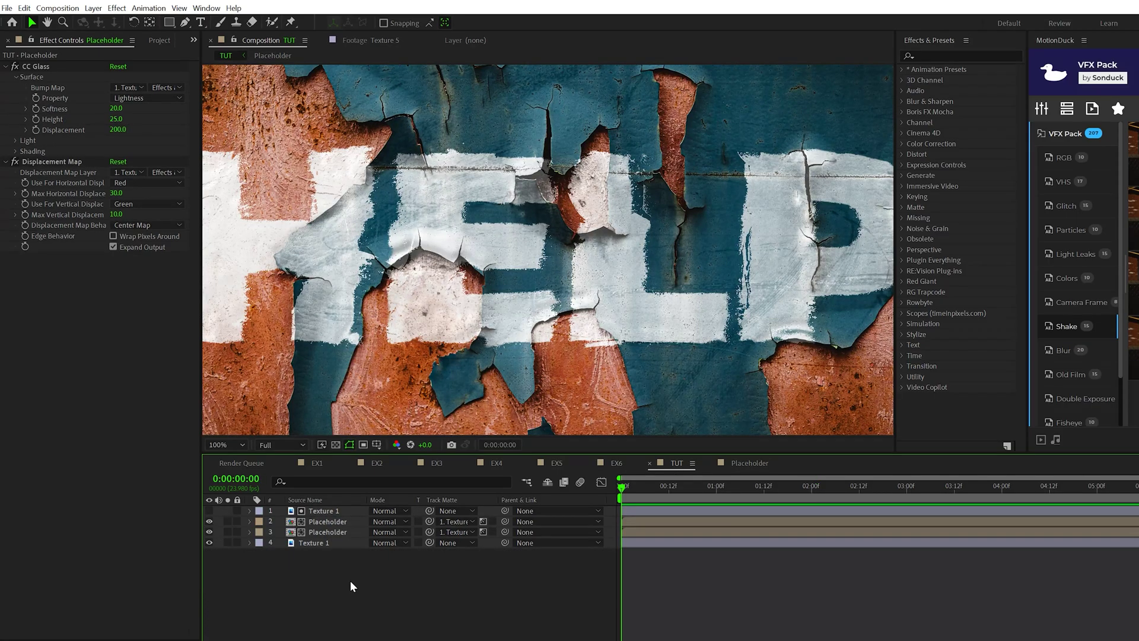
{"action": "left_click", "coordinate": [93, 8]}
{"action": "mouse_move", "coordinate": [175, 28]}
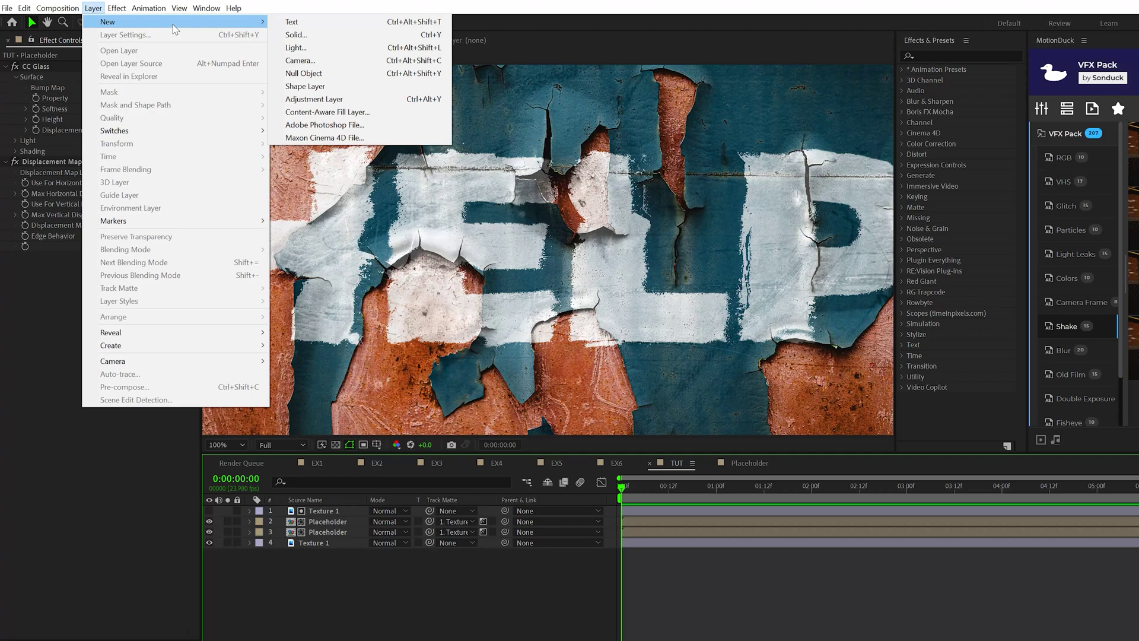
{"action": "left_click", "coordinate": [356, 99]}
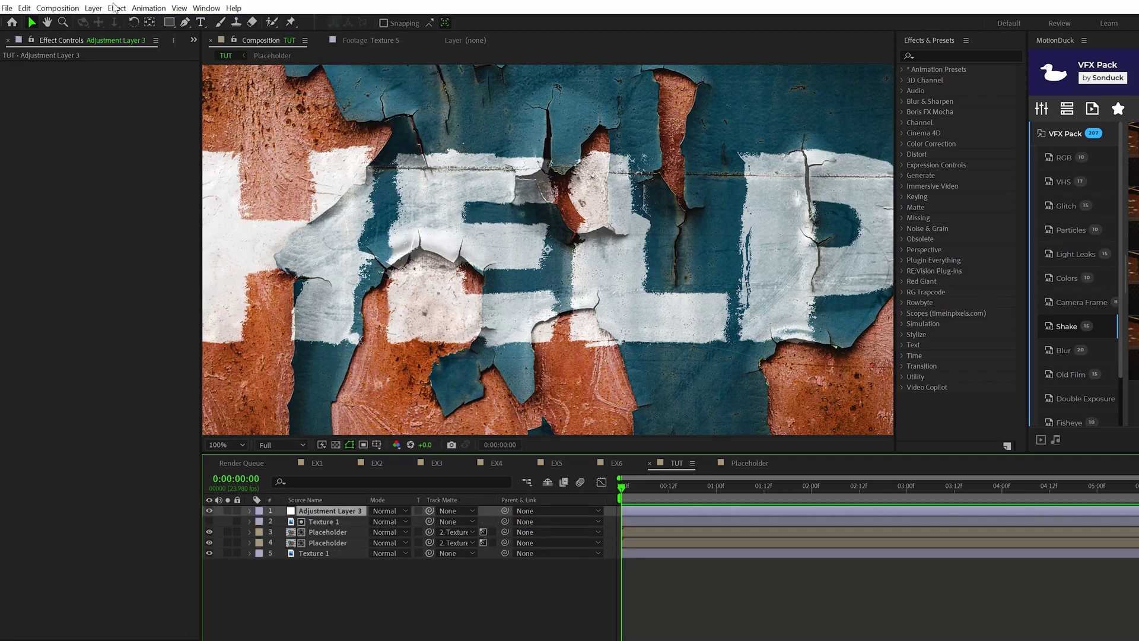
{"action": "left_click", "coordinate": [116, 8]}
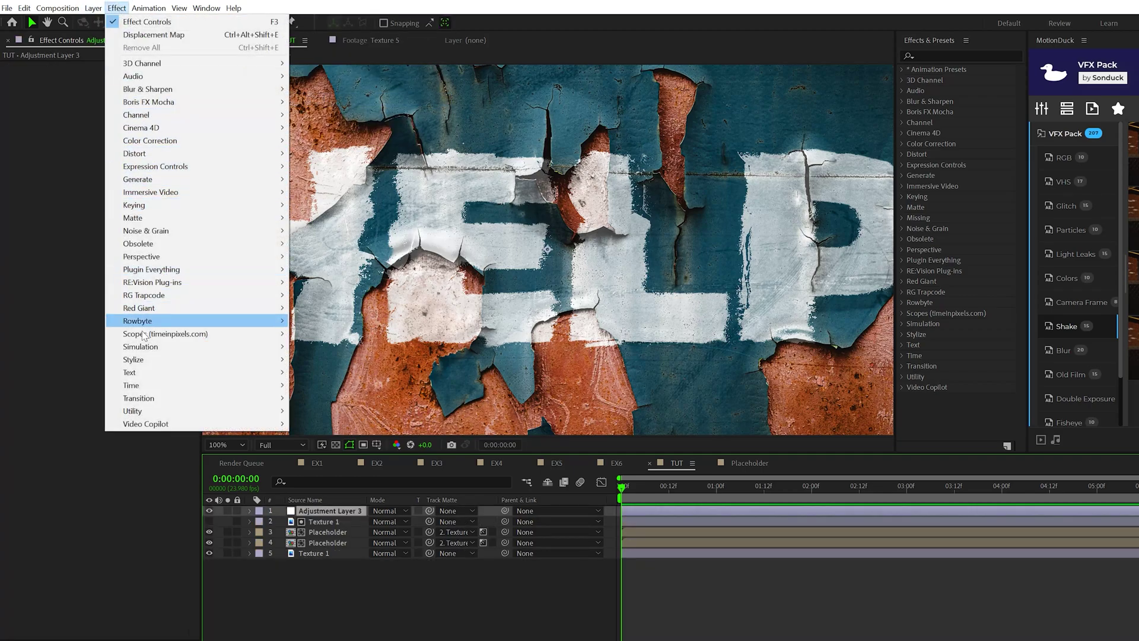
{"action": "mouse_move", "coordinate": [196, 321]}
{"action": "left_click", "coordinate": [333, 591]}
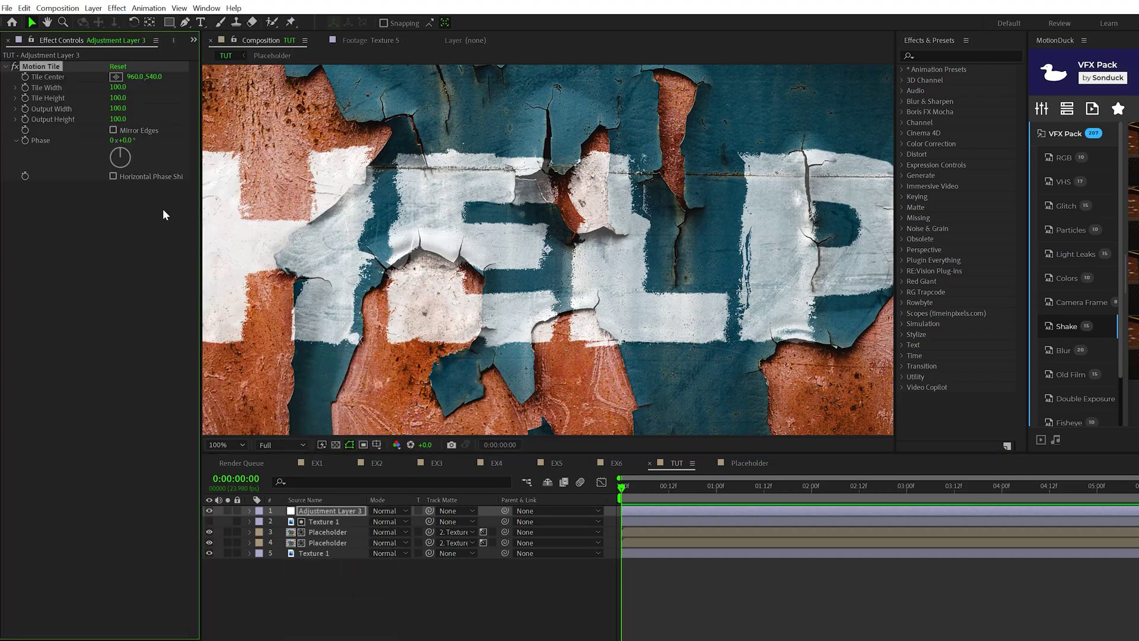
Drive Tile Center with a wiggle(1,50) expression, enable Mirror Edges, and preview the shaking wall
{"action": "left_click", "coordinate": [26, 76], "text": "alt"}
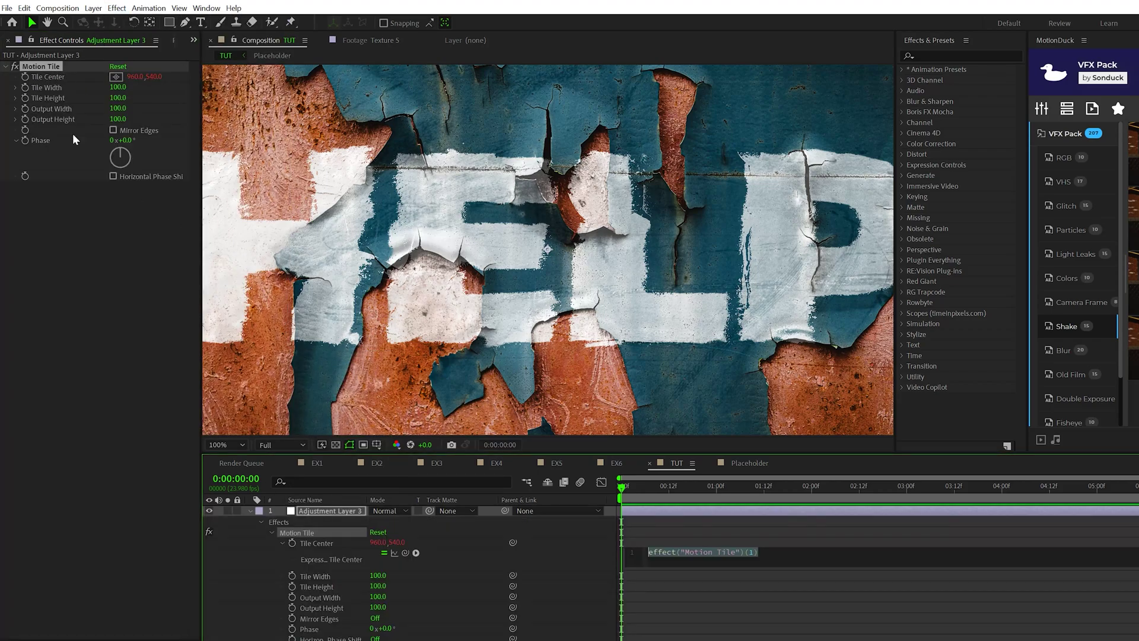
{"action": "type", "text": "w9ig"}
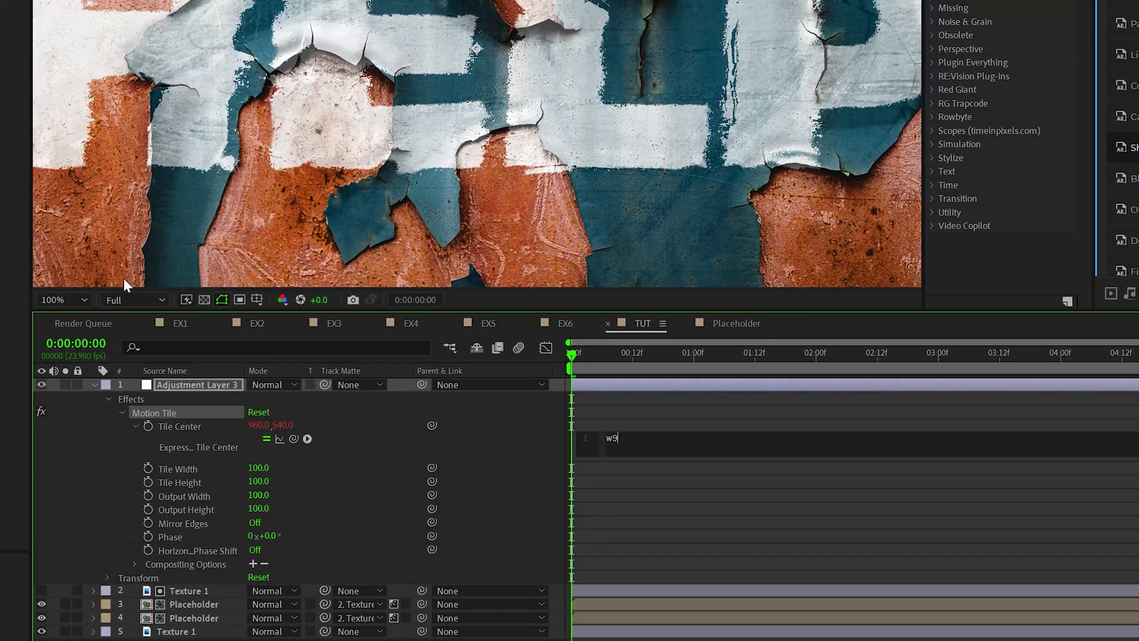
{"action": "key", "text": "BackSpace"}
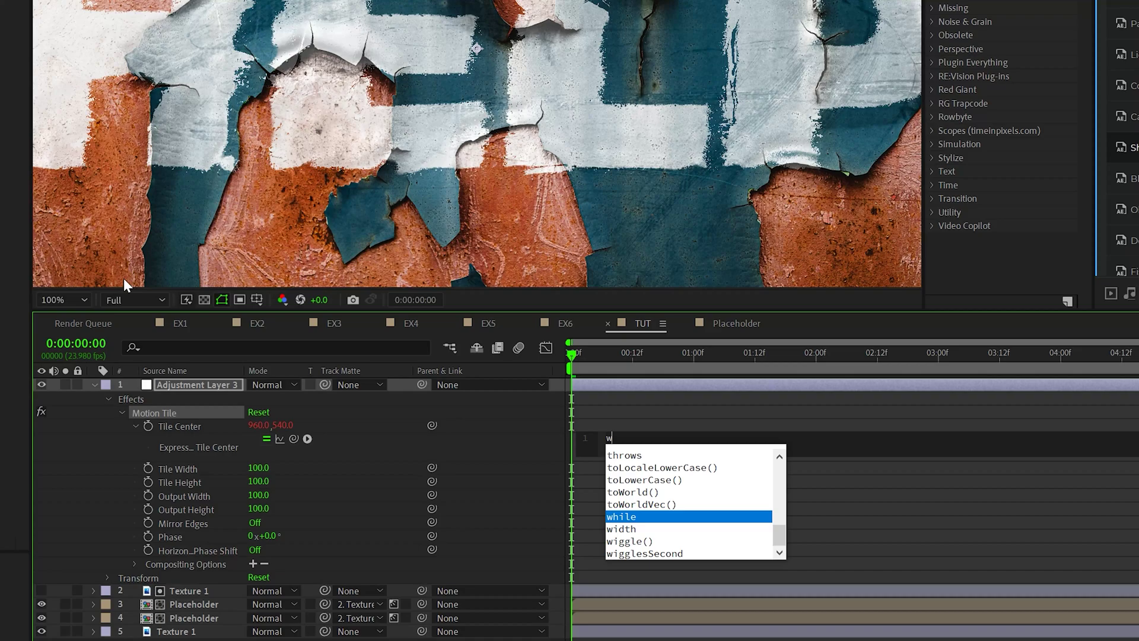
{"action": "type", "text": "iggl"}
{"action": "key", "text": "Return"}
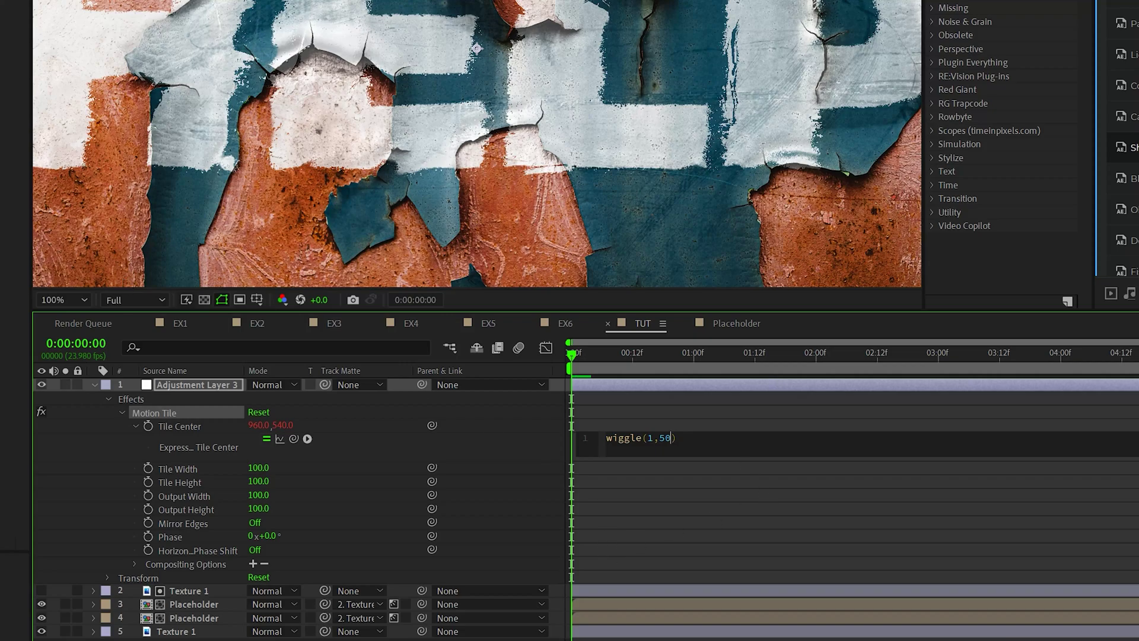
{"action": "left_click", "coordinate": [532, 449]}
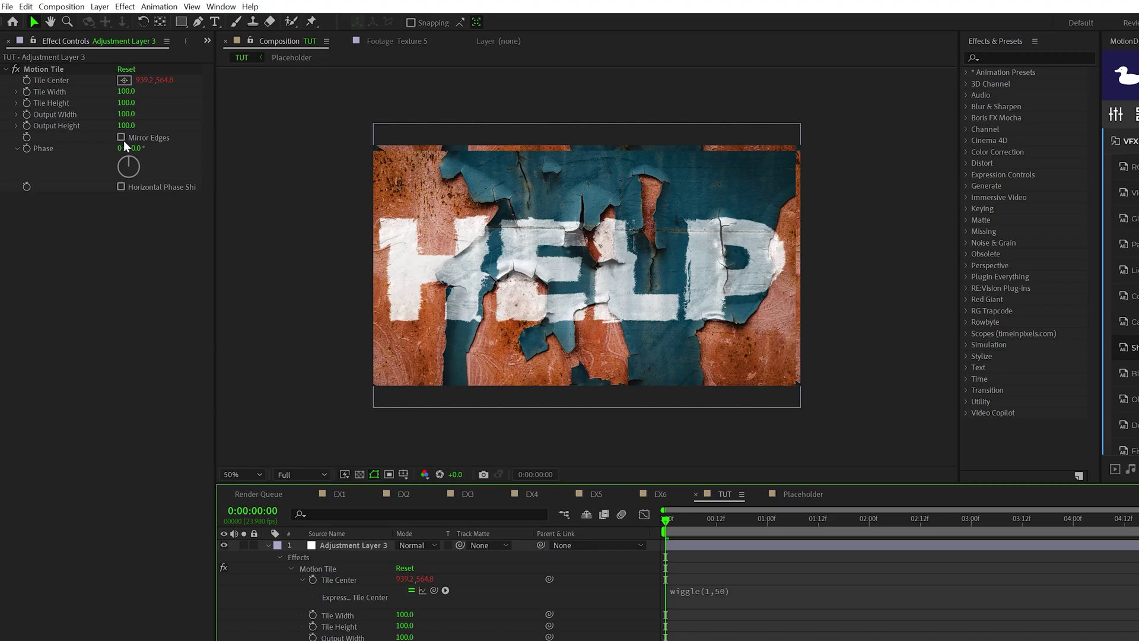
{"action": "left_click", "coordinate": [121, 137]}
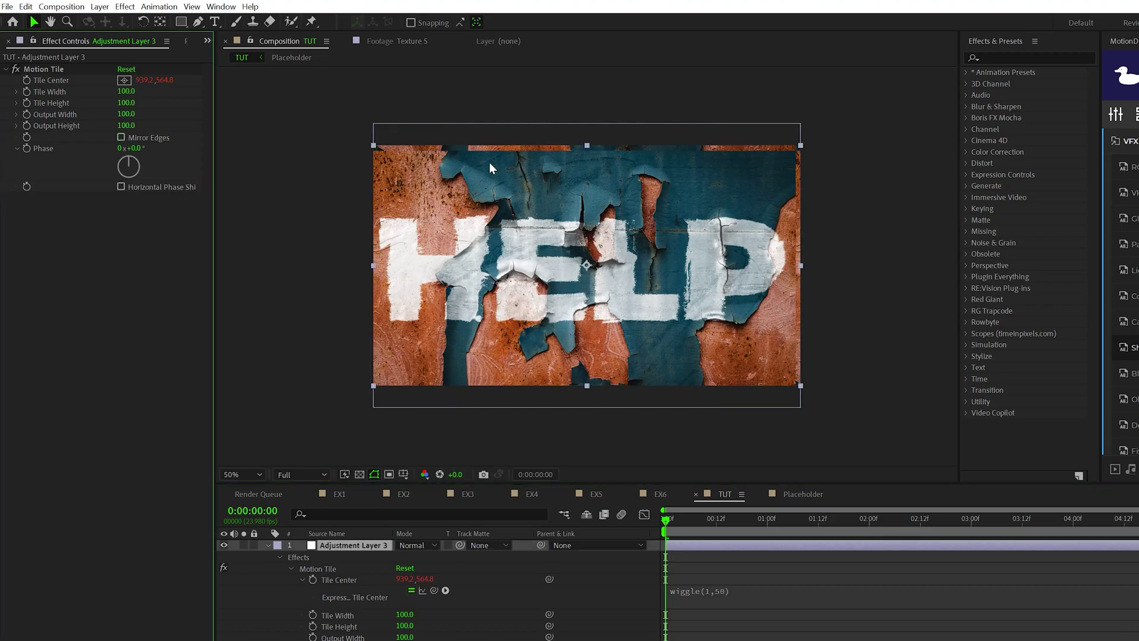
{"action": "key", "text": "shift+slash"}
{"action": "key", "text": "space"}
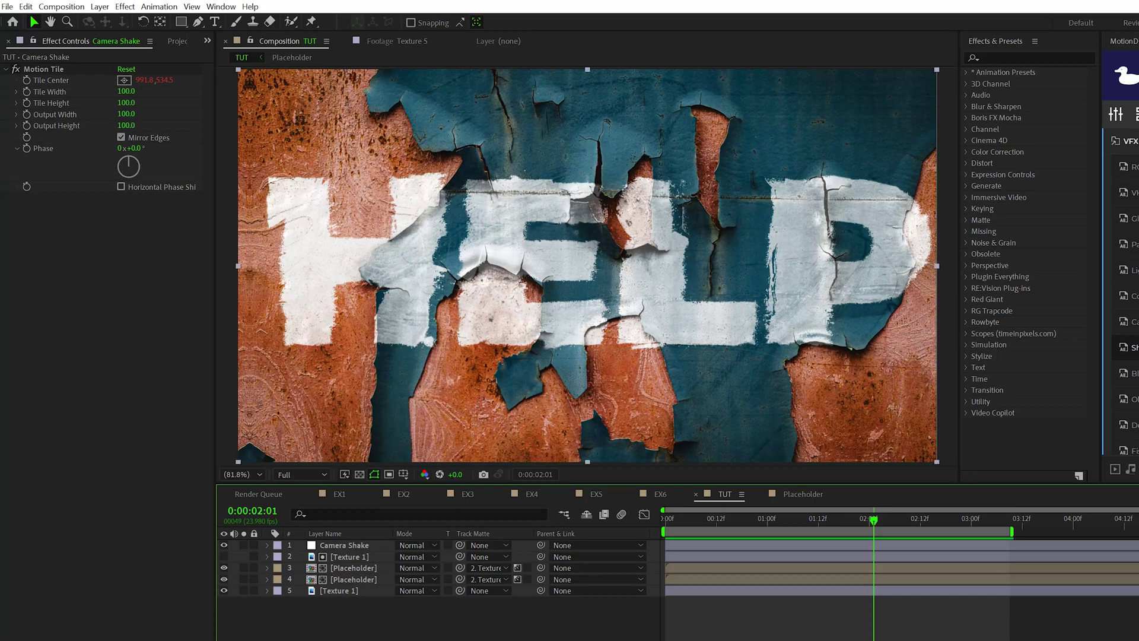
Add another adjustment layer with the Noise effect set to 12% amount
{"action": "key", "text": "ctrl+alt+y"}
{"action": "left_click", "coordinate": [124, 7]}
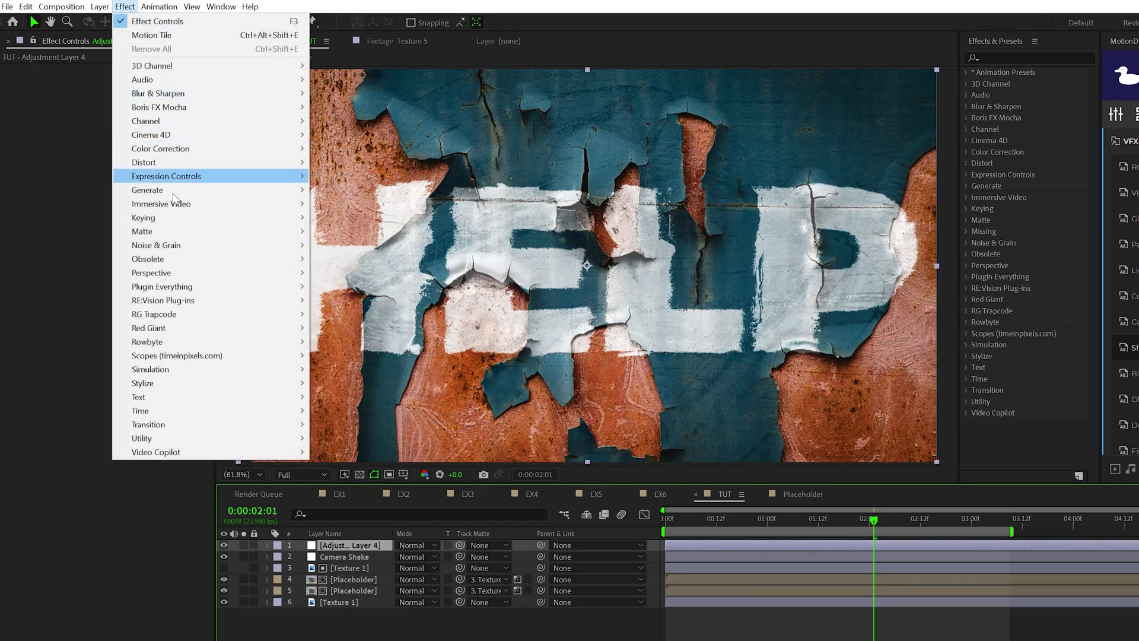
{"action": "mouse_move", "coordinate": [172, 245]}
{"action": "left_click", "coordinate": [341, 328]}
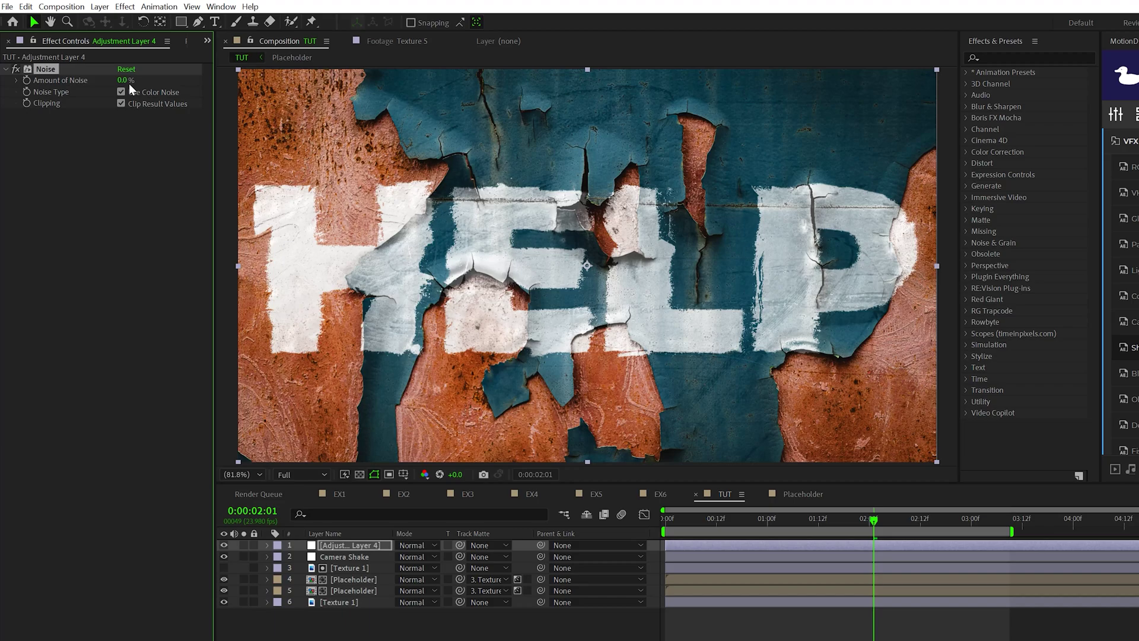
{"action": "key", "text": "Return"}
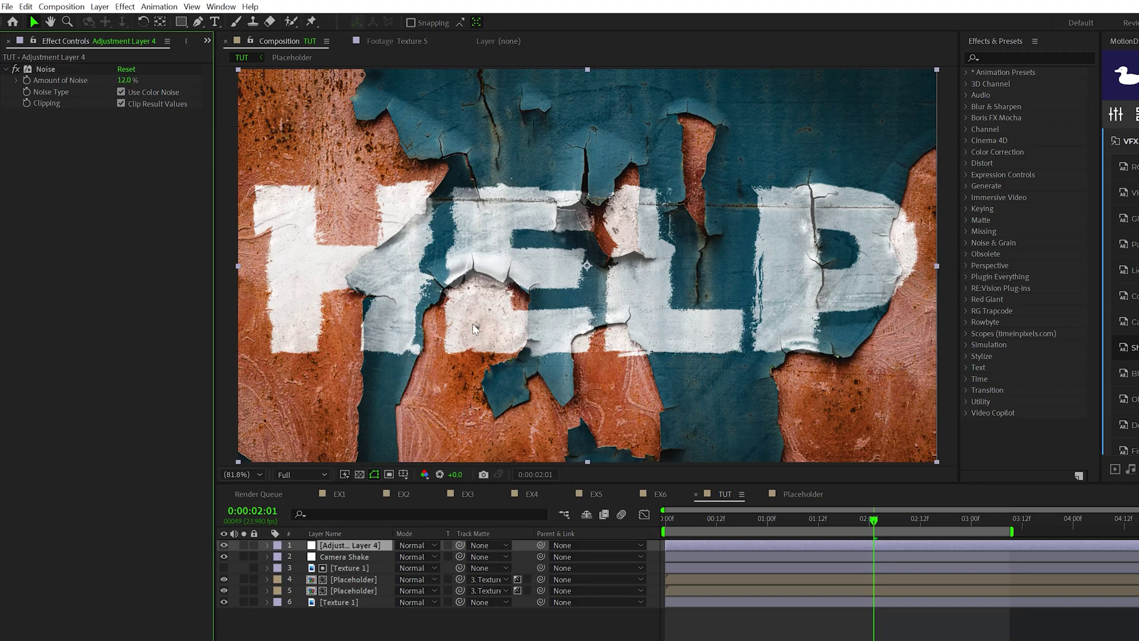
{"action": "scroll", "coordinate": [534, 353], "scroll_direction": "up", "scroll_amount": 4}
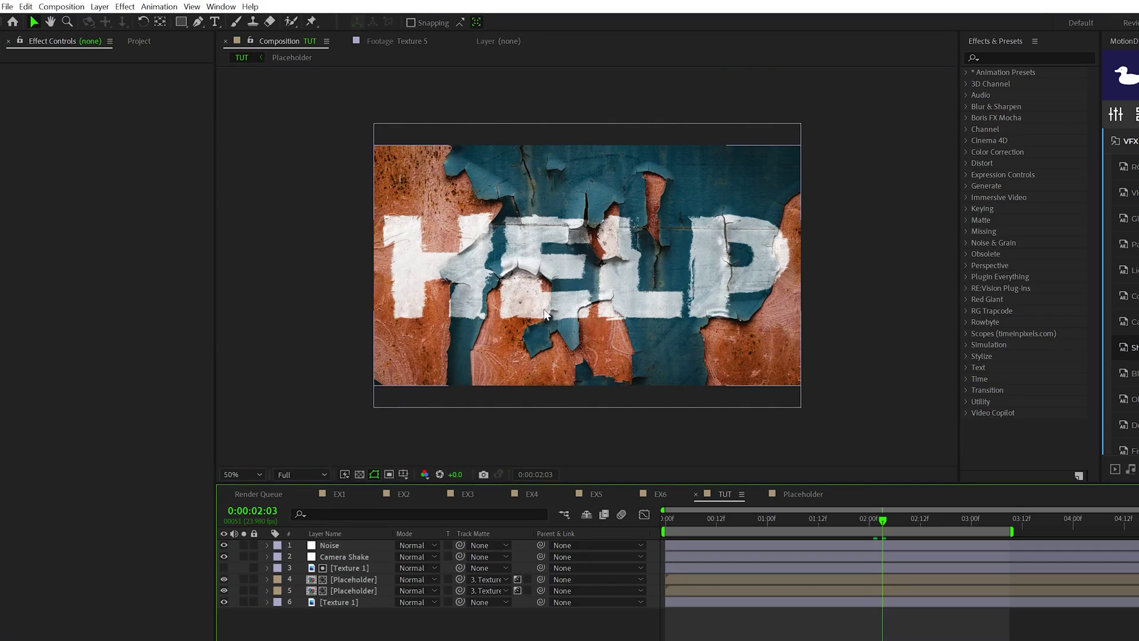
{"action": "scroll", "coordinate": [546, 315], "scroll_direction": "up", "scroll_amount": 2}
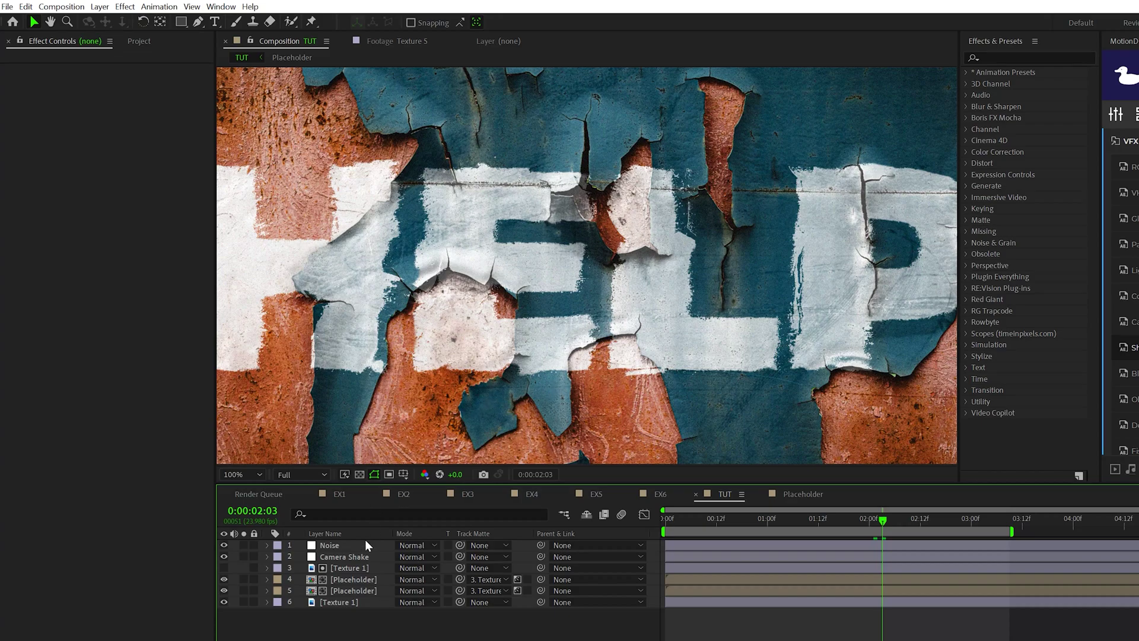
Apply Liquify to the HELP text in the Placeholder precomp, with preview resolution at Quarter
{"action": "double_click", "coordinate": [349, 578]}
{"action": "left_click", "coordinate": [334, 545]}
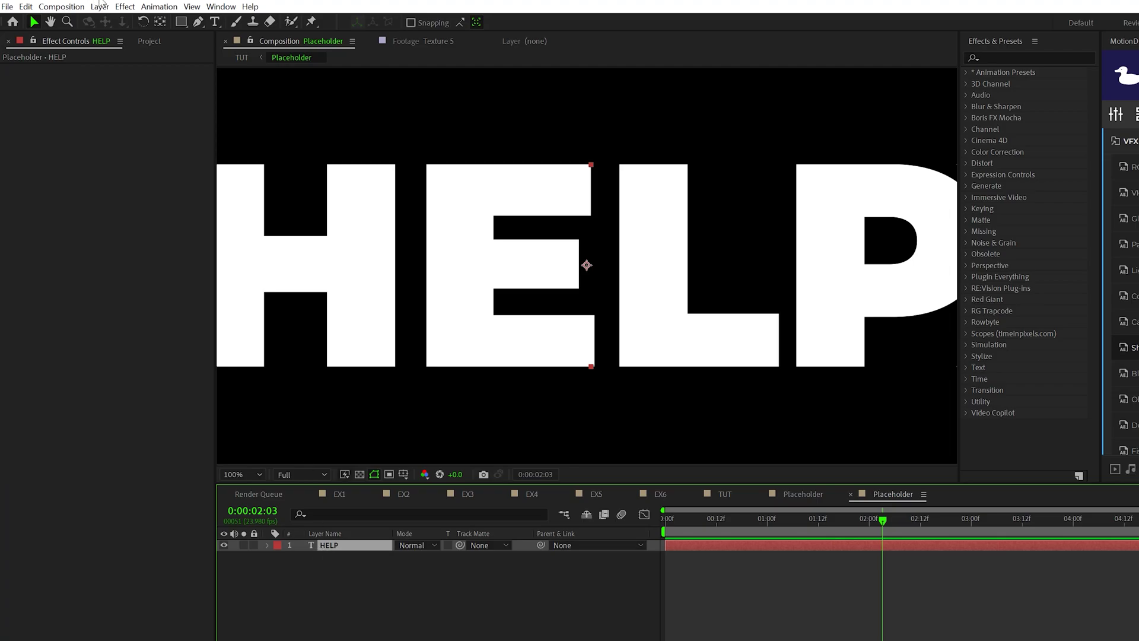
{"action": "left_click", "coordinate": [127, 7]}
{"action": "mouse_move", "coordinate": [250, 166]}
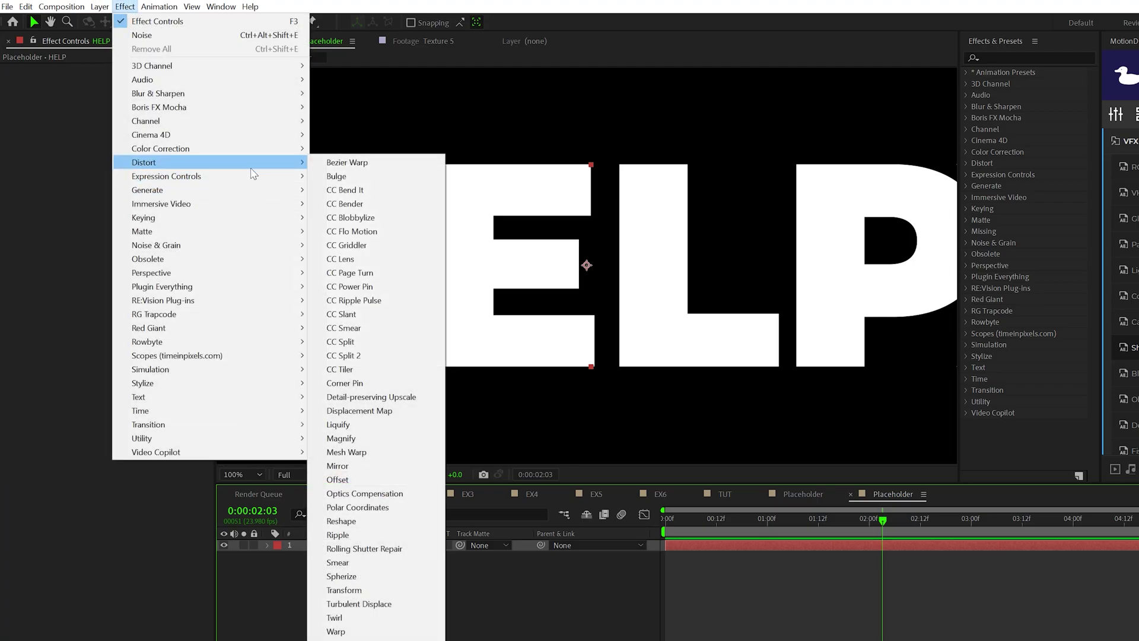
{"action": "left_click", "coordinate": [362, 424]}
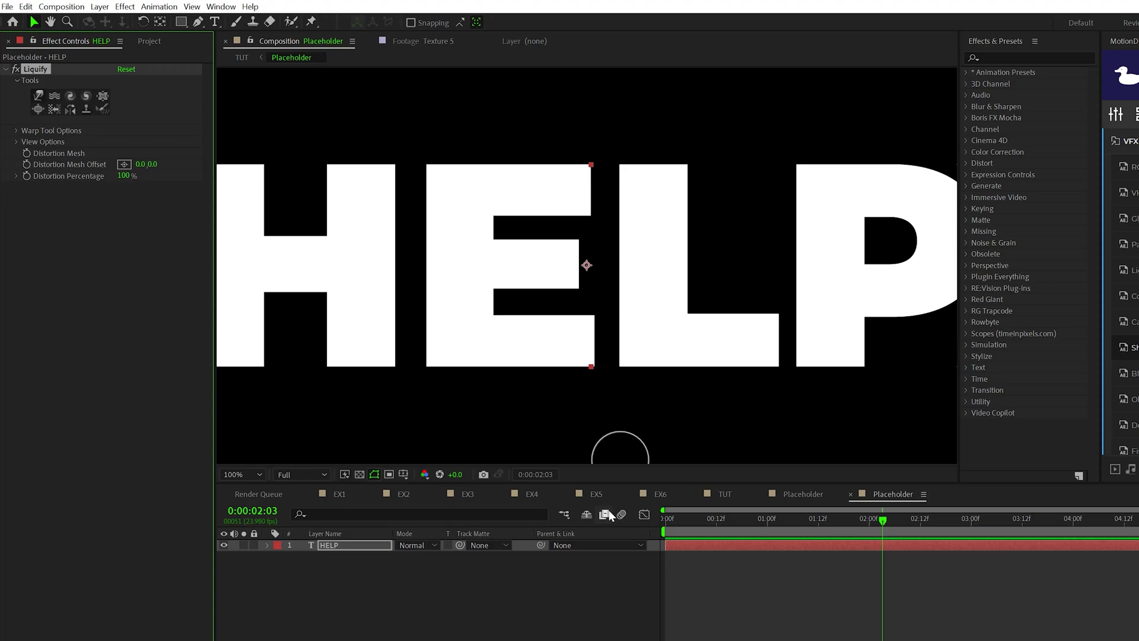
{"action": "left_click", "coordinate": [671, 525]}
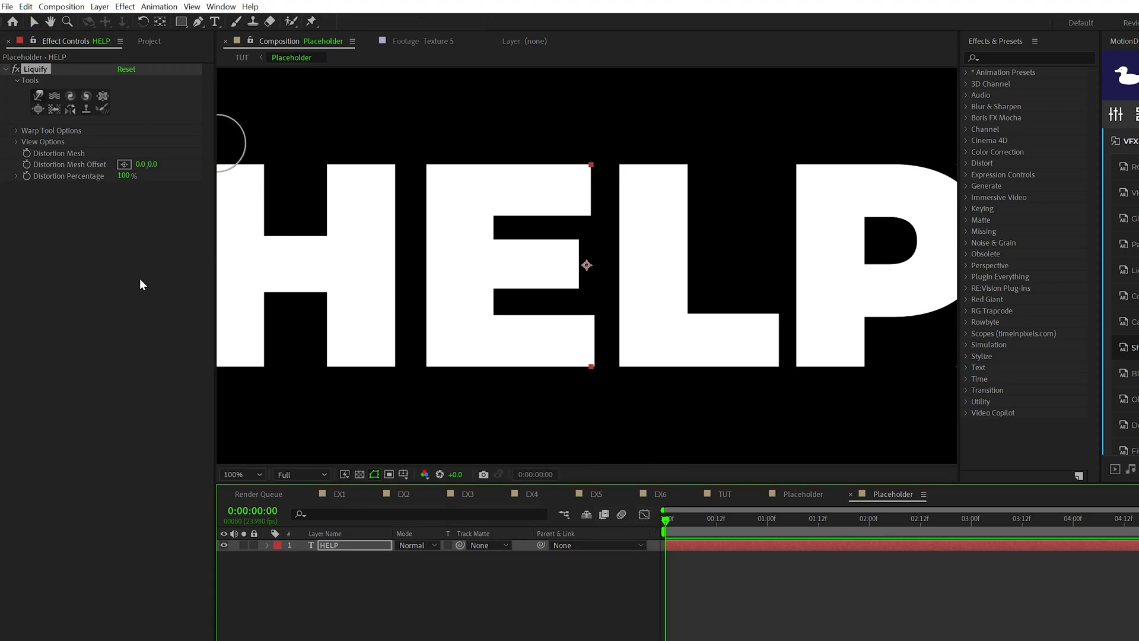
{"action": "left_click", "coordinate": [297, 474]}
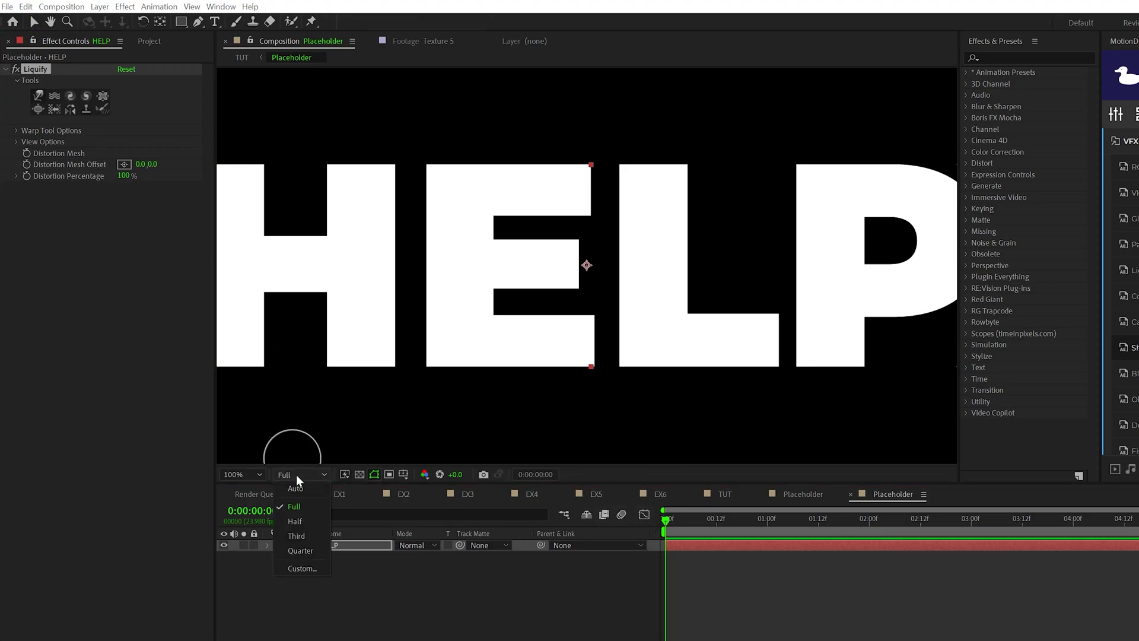
{"action": "left_click", "coordinate": [298, 549]}
{"action": "key", "text": "comma"}
{"action": "key", "text": "comma"}
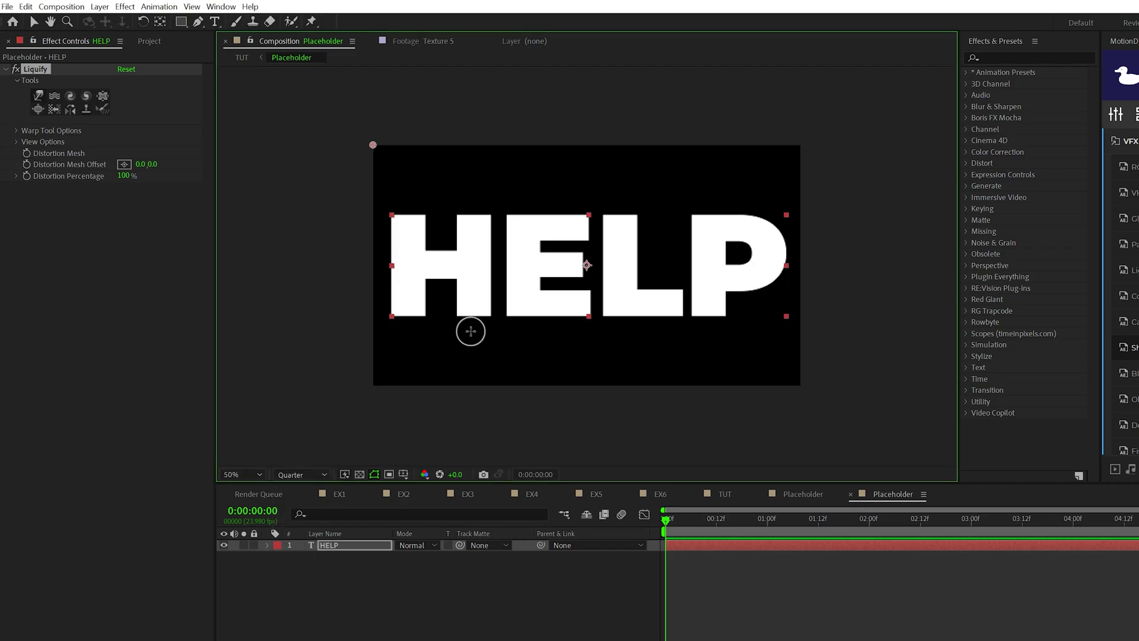
Use the Liquify warp brush to pull paint drips down from the H, E, L and P
{"action": "left_click", "coordinate": [70, 109]}
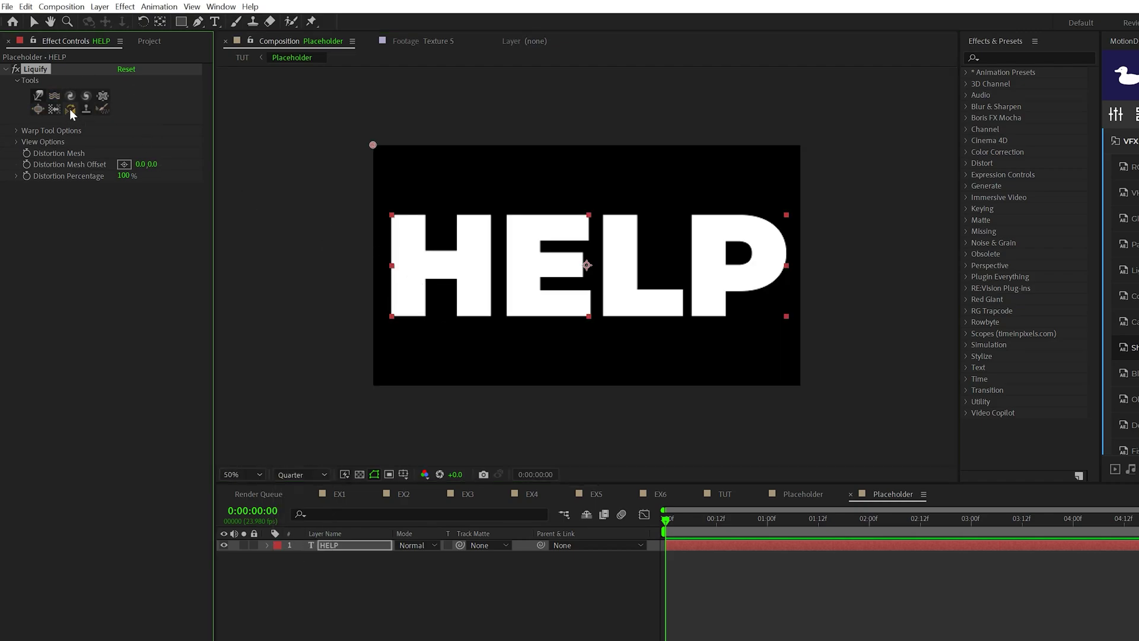
{"action": "left_click", "coordinate": [16, 131]}
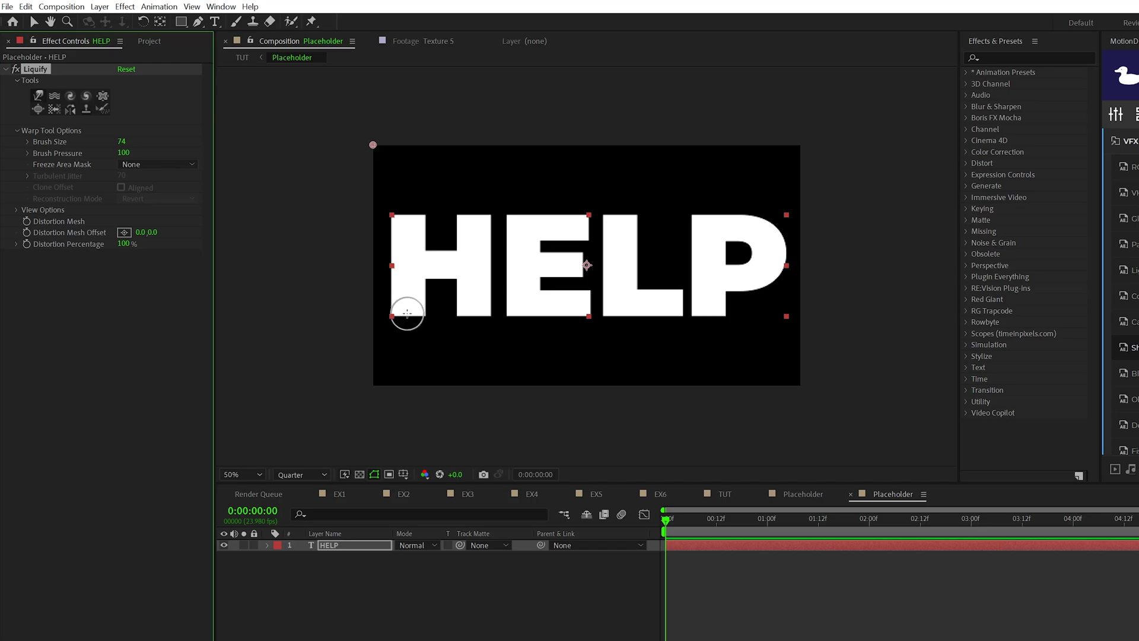
{"action": "mouse_move", "coordinate": [406, 308]}
{"action": "left_mouse_down"}
{"action": "mouse_move", "coordinate": [424, 343]}
{"action": "mouse_move", "coordinate": [439, 325]}
{"action": "mouse_move", "coordinate": [393, 358]}
{"action": "mouse_move", "coordinate": [414, 345]}
{"action": "mouse_move", "coordinate": [421, 354]}
{"action": "mouse_move", "coordinate": [462, 315]}
{"action": "mouse_move", "coordinate": [450, 374]}
{"action": "mouse_move", "coordinate": [473, 322]}
{"action": "mouse_move", "coordinate": [483, 364]}
{"action": "mouse_move", "coordinate": [498, 335]}
{"action": "left_mouse_up"}
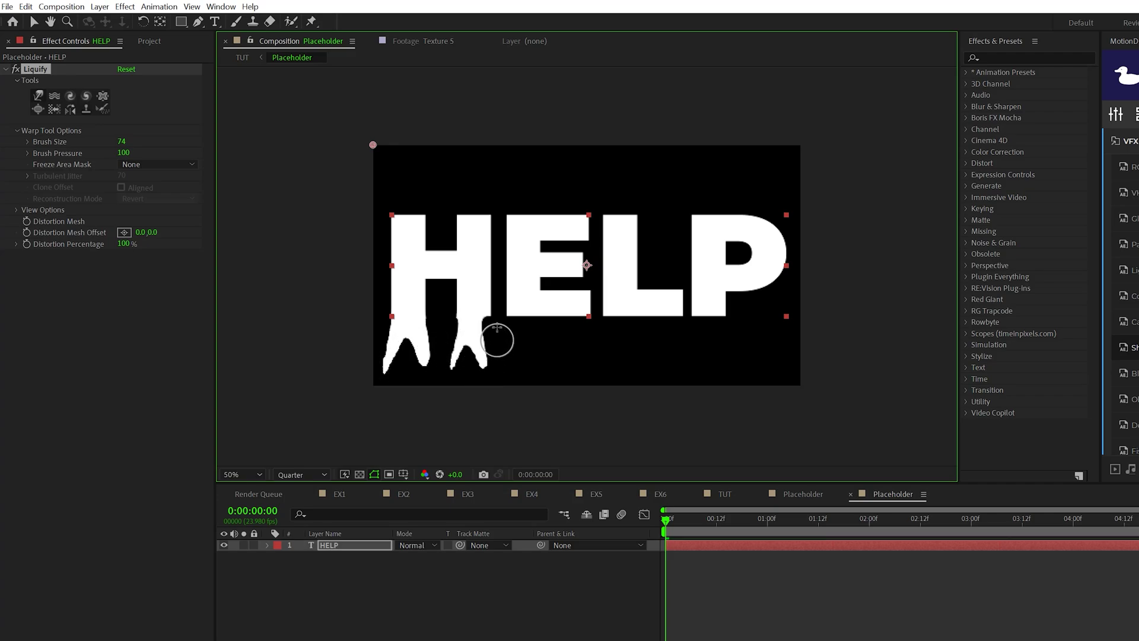
{"action": "left_click_drag", "start_coordinate": [442, 289], "coordinate": [437, 275]}
{"action": "mouse_move", "coordinate": [539, 315]}
{"action": "left_mouse_down"}
{"action": "mouse_move", "coordinate": [517, 368]}
{"action": "mouse_move", "coordinate": [554, 313]}
{"action": "mouse_move", "coordinate": [580, 335]}
{"action": "mouse_move", "coordinate": [580, 366]}
{"action": "mouse_move", "coordinate": [537, 313]}
{"action": "mouse_move", "coordinate": [504, 310]}
{"action": "mouse_move", "coordinate": [515, 313]}
{"action": "mouse_move", "coordinate": [501, 340]}
{"action": "mouse_move", "coordinate": [561, 375]}
{"action": "left_mouse_up"}
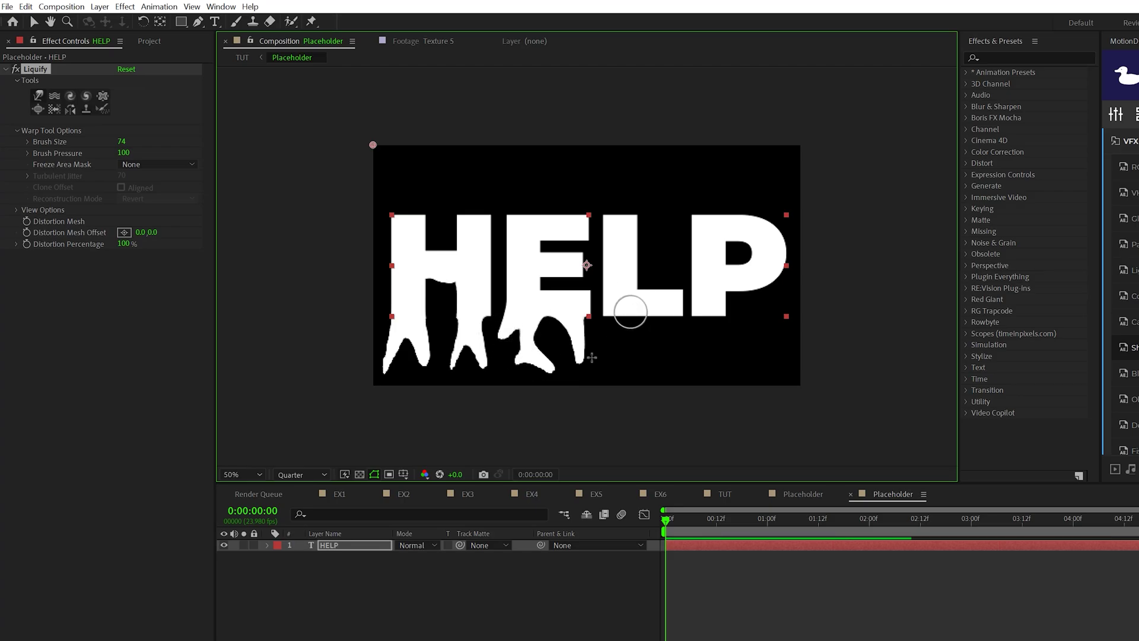
{"action": "left_click_drag", "start_coordinate": [629, 311], "coordinate": [594, 361]}
{"action": "left_click_drag", "start_coordinate": [638, 317], "coordinate": [651, 359]}
{"action": "left_click_drag", "start_coordinate": [712, 311], "coordinate": [744, 364]}
{"action": "left_click_drag", "start_coordinate": [771, 297], "coordinate": [774, 329]}
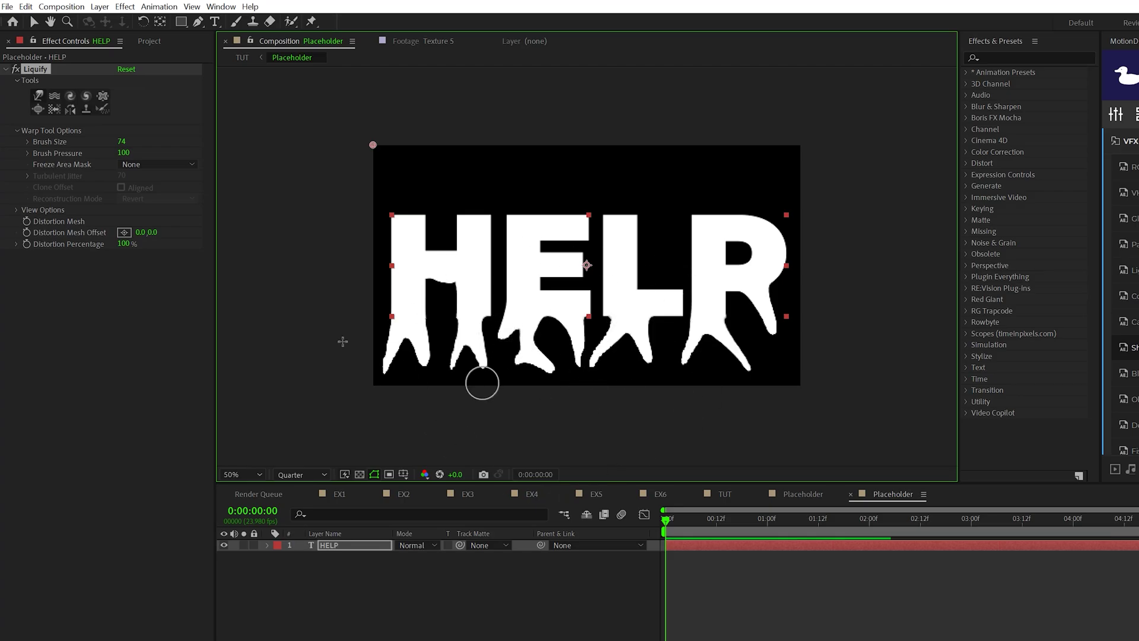
Keyframe the Liquify Distortion Mesh, adjust its keyframe, reset Liquify, and play back the growing drips
{"action": "left_click", "coordinate": [27, 221]}
{"action": "left_click", "coordinate": [414, 546]}
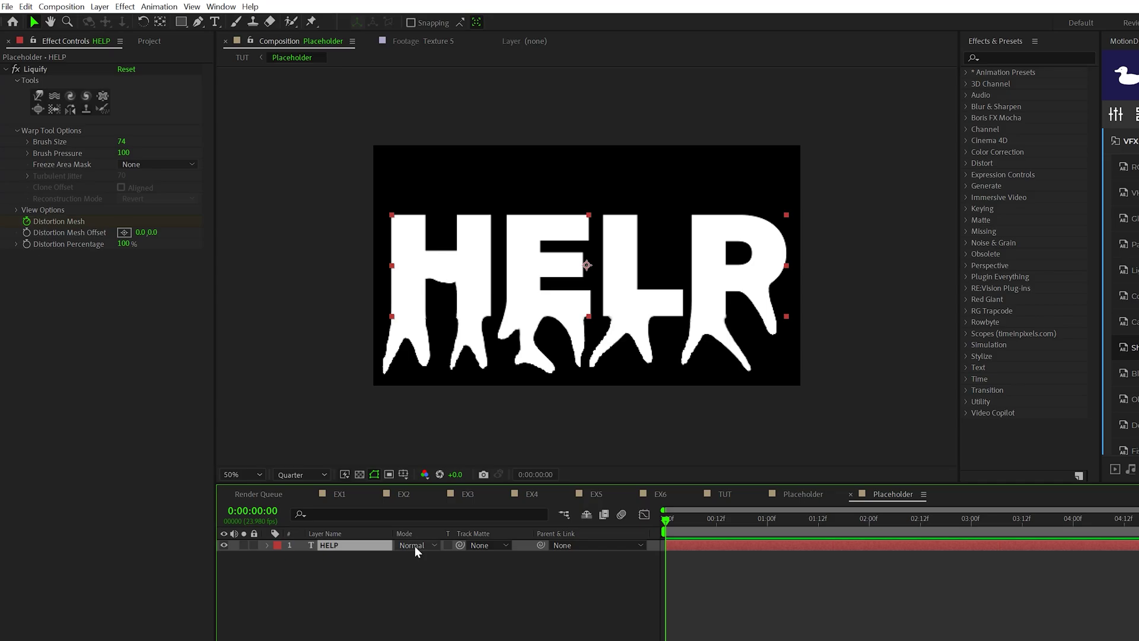
{"action": "left_click_drag", "start_coordinate": [699, 559], "coordinate": [630, 595]}
{"action": "mouse_move", "coordinate": [716, 577]}
{"action": "left_mouse_down"}
{"action": "mouse_move", "coordinate": [751, 574]}
{"action": "mouse_move", "coordinate": [680, 568]}
{"action": "mouse_move", "coordinate": [1130, 569]}
{"action": "left_mouse_up"}
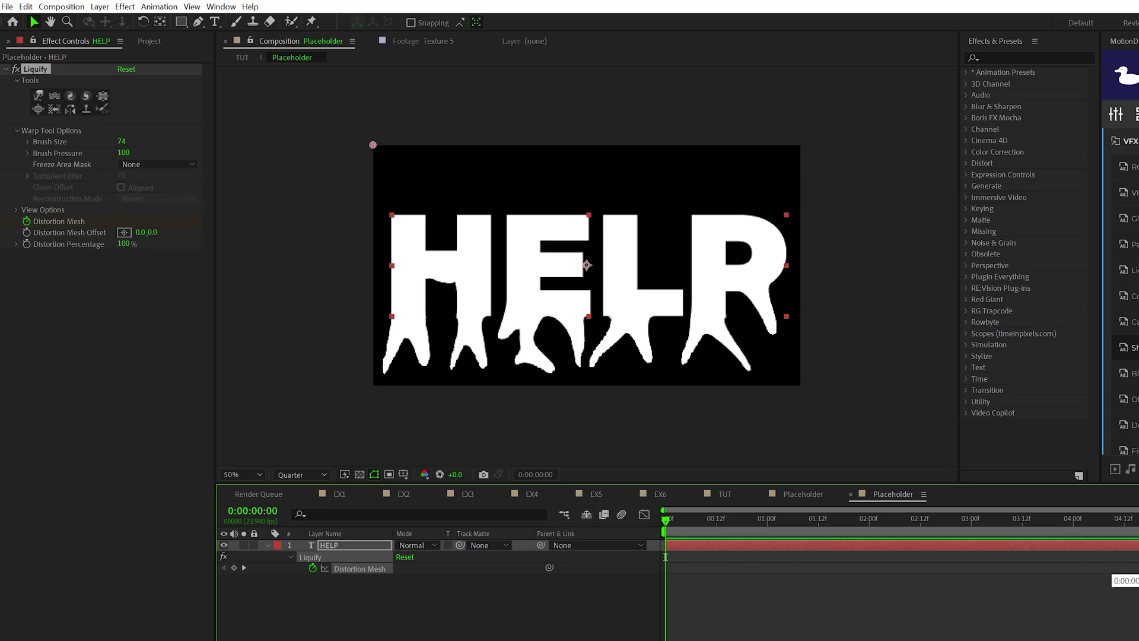
{"action": "left_click", "coordinate": [127, 69]}
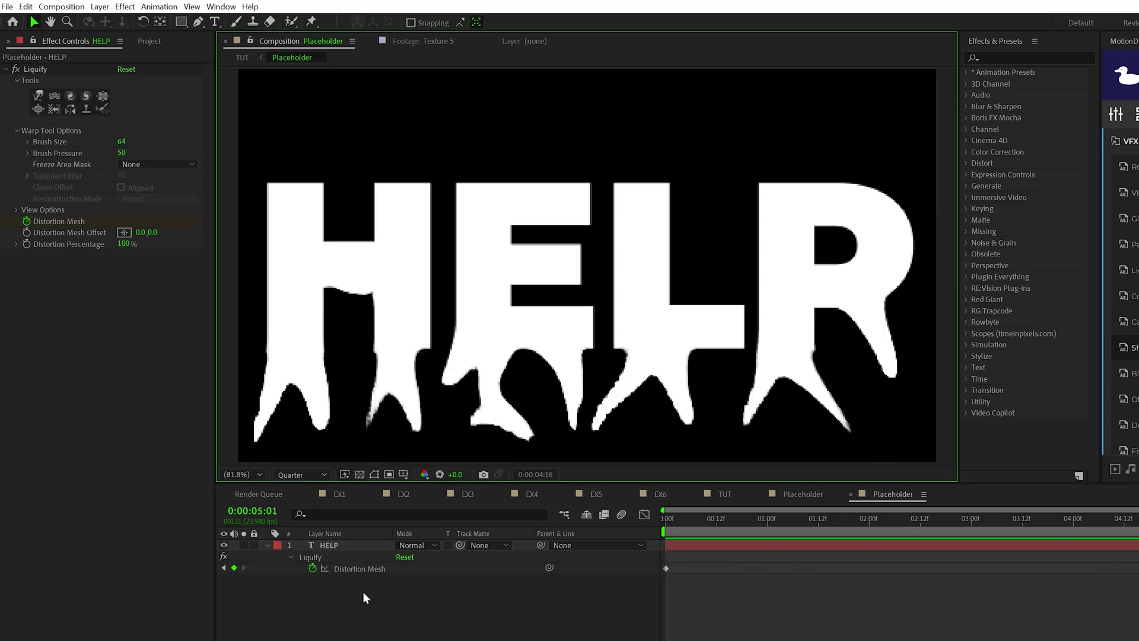
{"action": "key", "text": "space"}
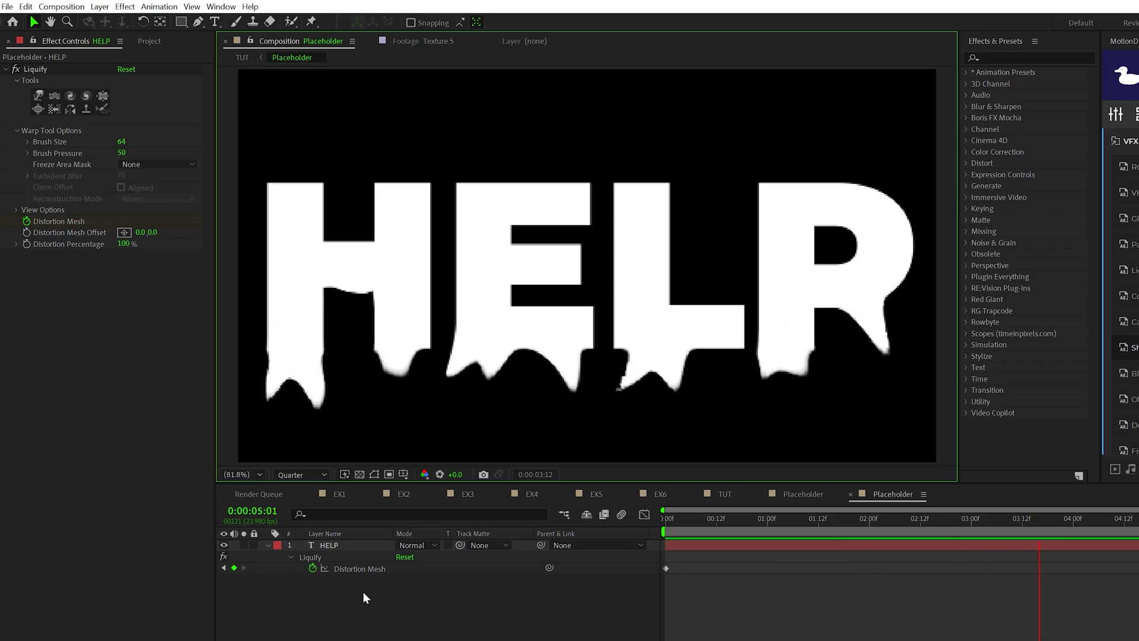
{"action": "left_click", "coordinate": [1126, 524]}
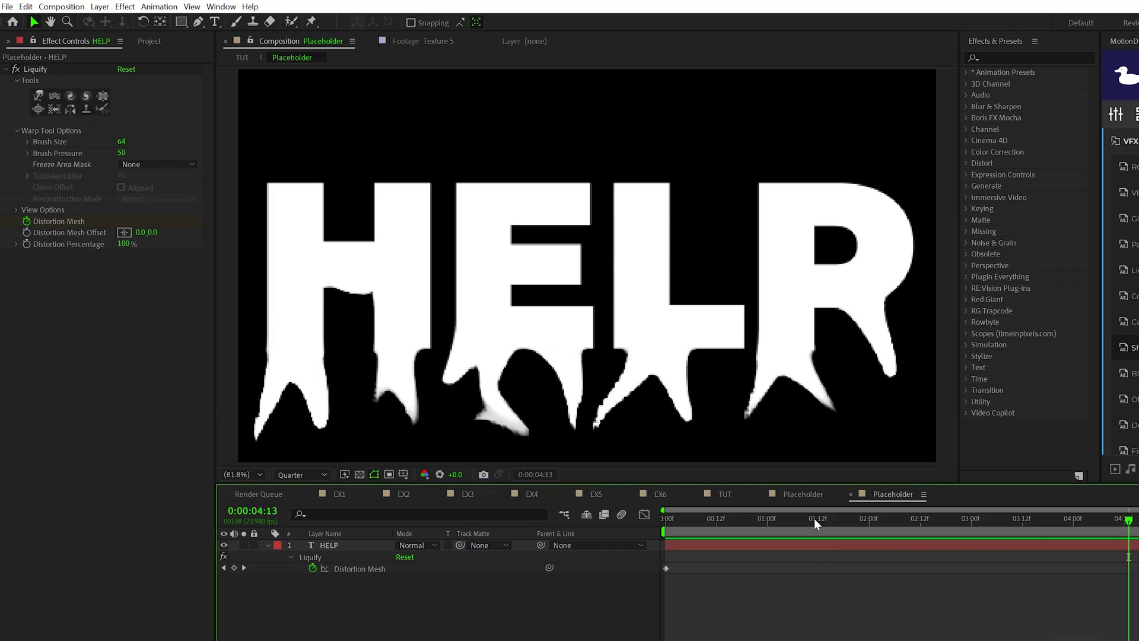
Check the dripping HELP in the Placeholder precomp, compare with EX6, then return to TUT
{"action": "left_click", "coordinate": [722, 494]}
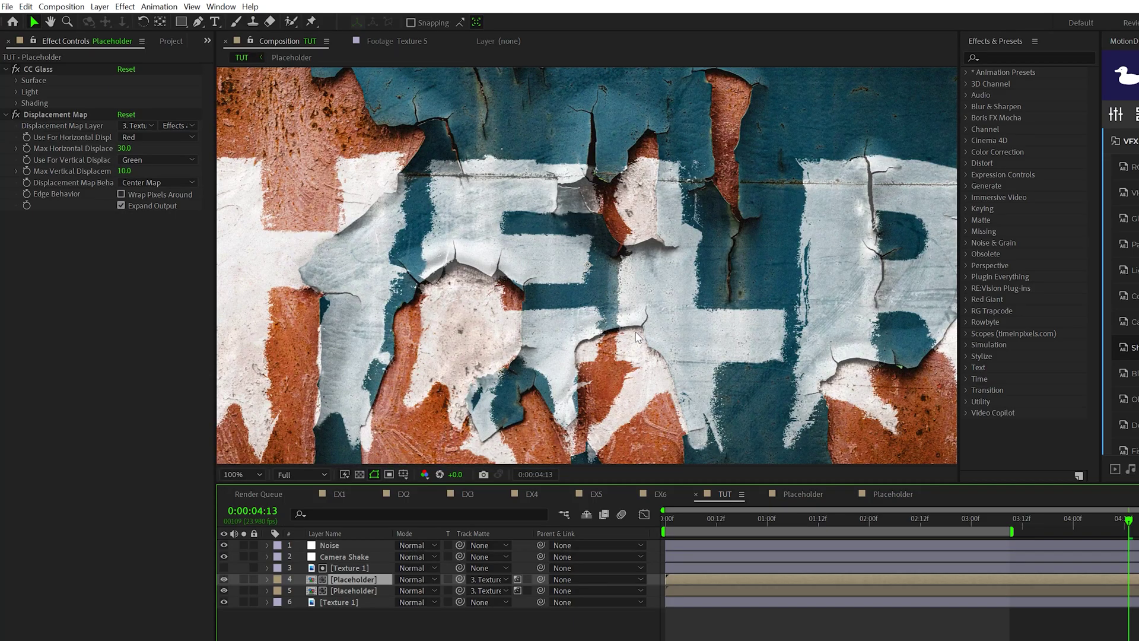
{"action": "scroll", "coordinate": [636, 336], "scroll_direction": "down", "scroll_amount": 2}
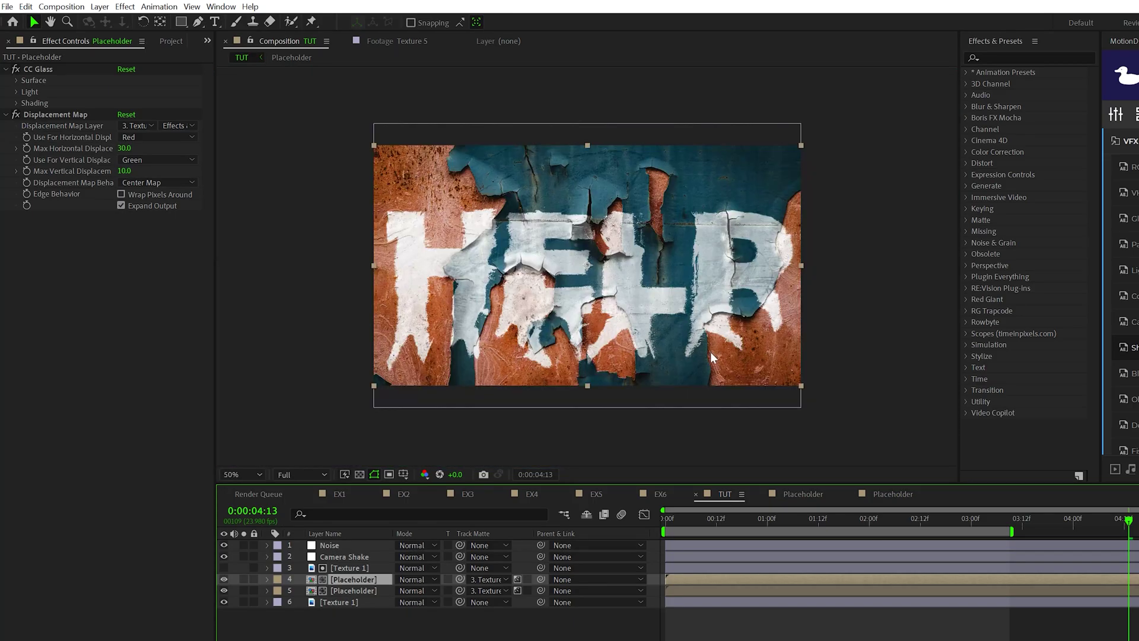
{"action": "double_click", "coordinate": [486, 323]}
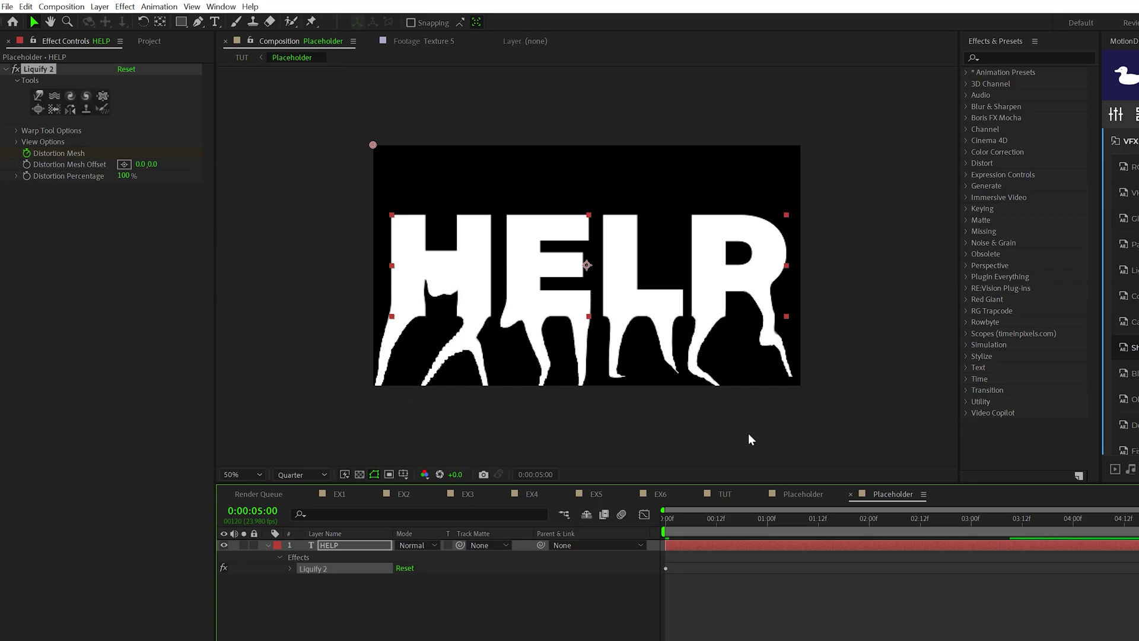
{"action": "left_click", "coordinate": [723, 494]}
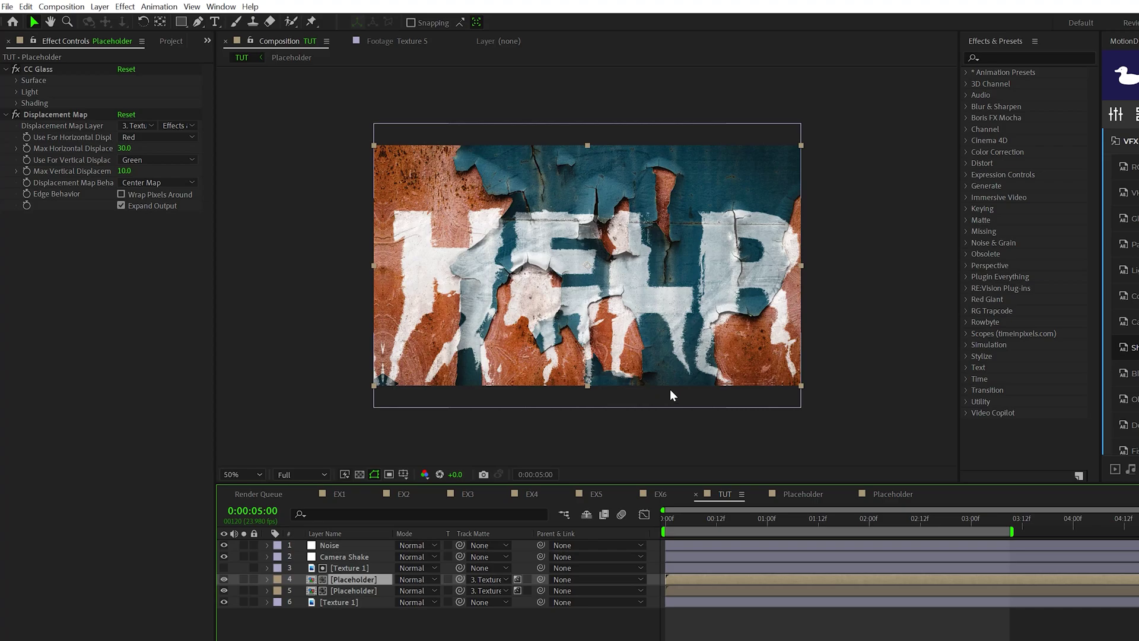
{"action": "left_click", "coordinate": [155, 40]}
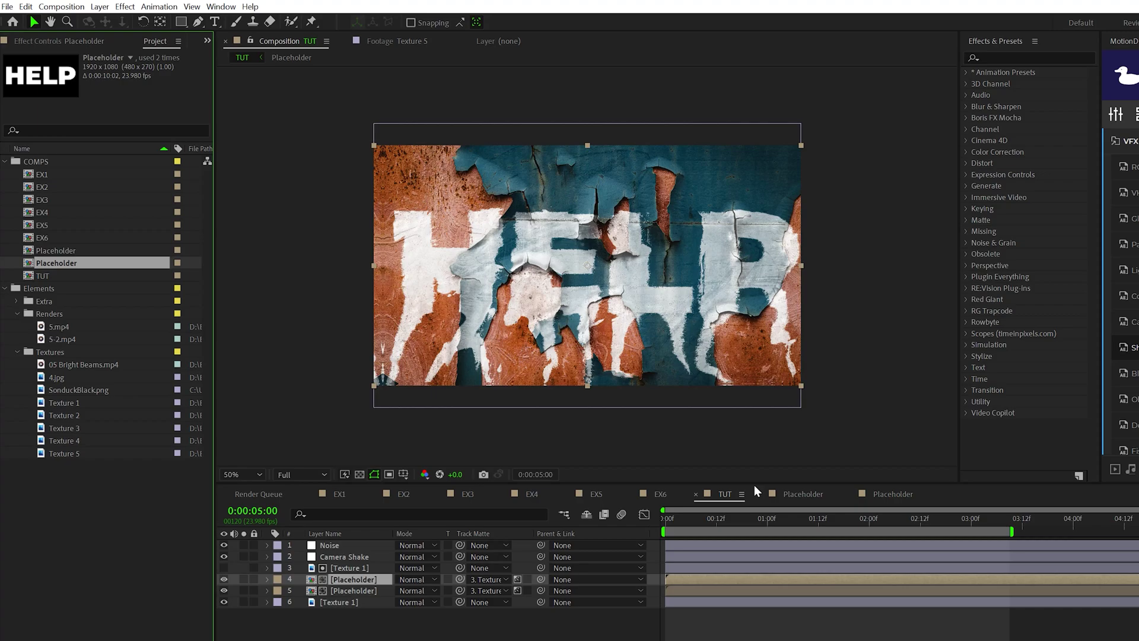
{"action": "left_click", "coordinate": [659, 494]}
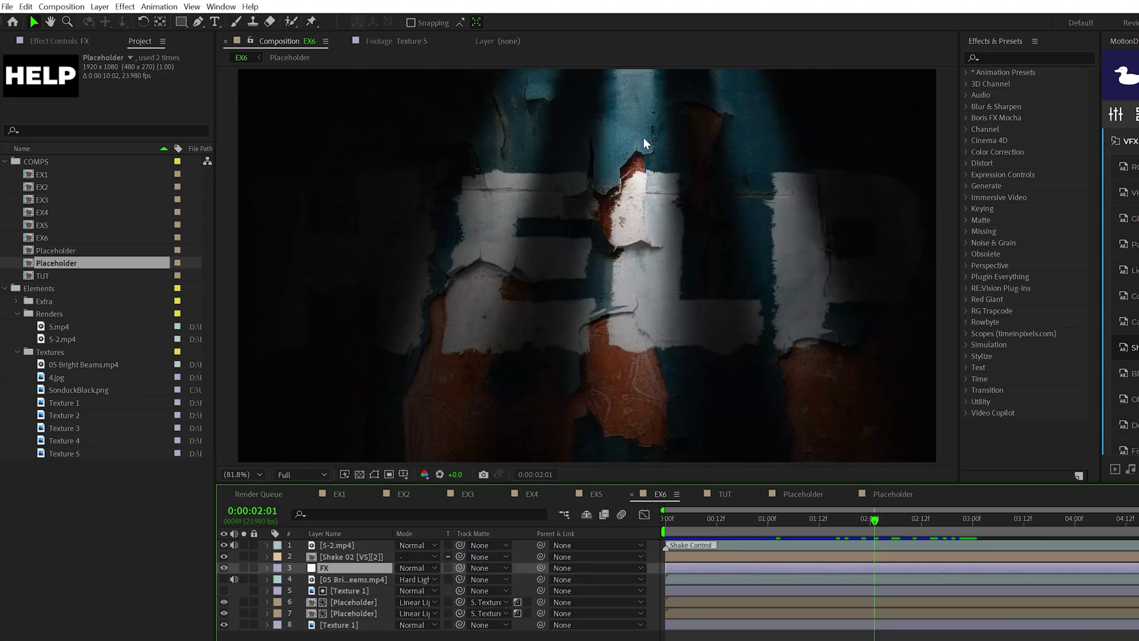
{"action": "left_click", "coordinate": [725, 494]}
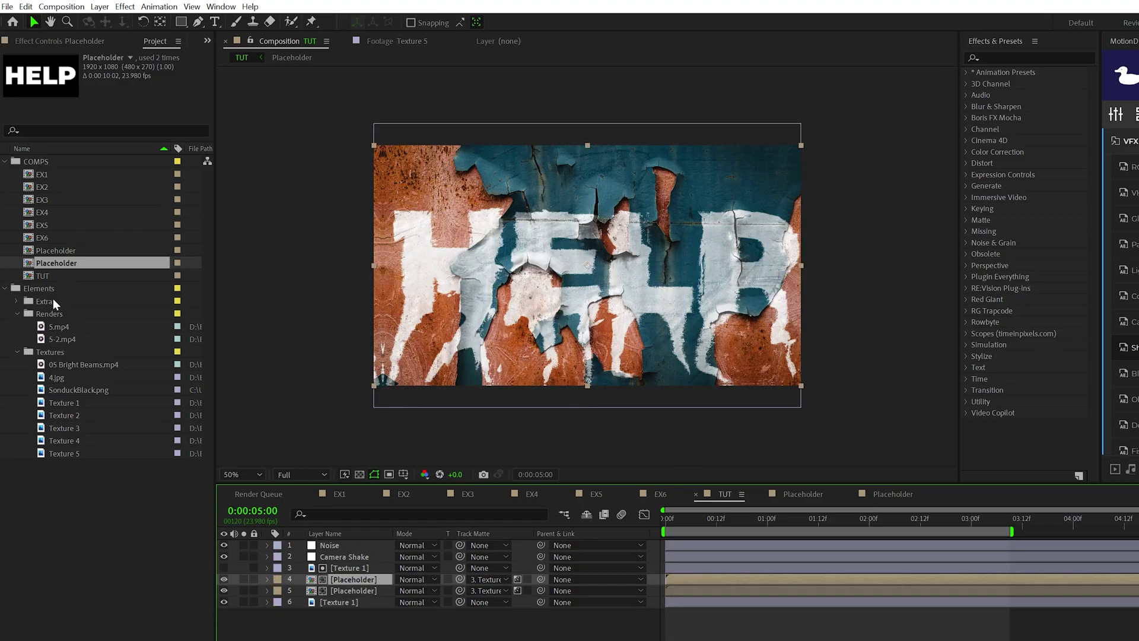
Add 05 Bright Beams.mp4 to the TUT timeline and blend it in Hard Light mode
{"action": "left_click_drag", "start_coordinate": [65, 364], "coordinate": [324, 568]}
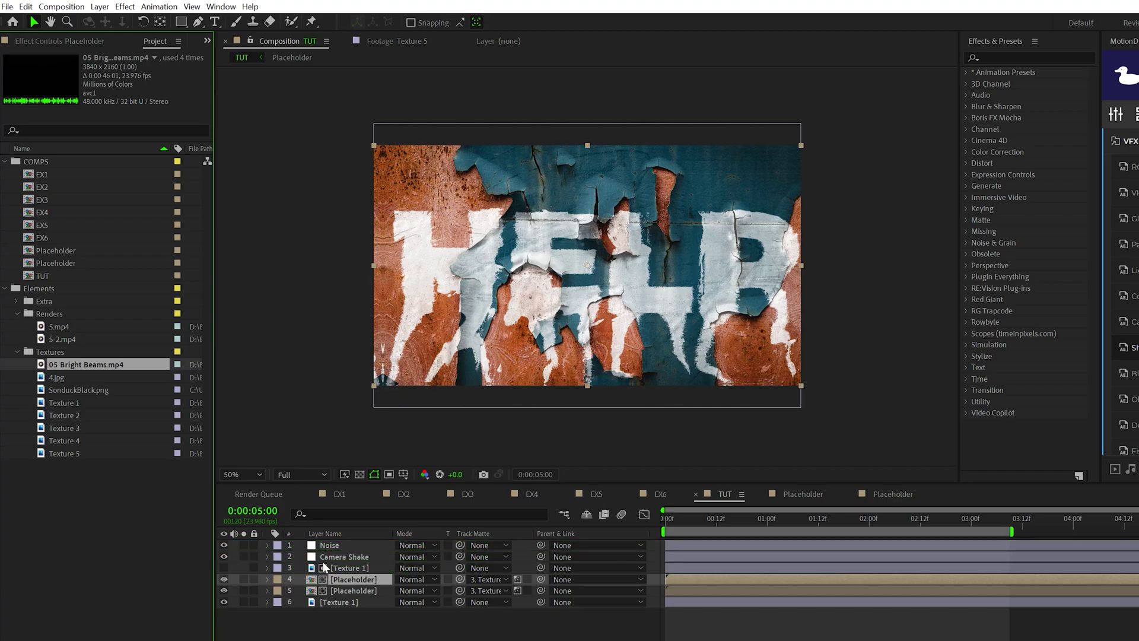
{"action": "left_click", "coordinate": [415, 568]}
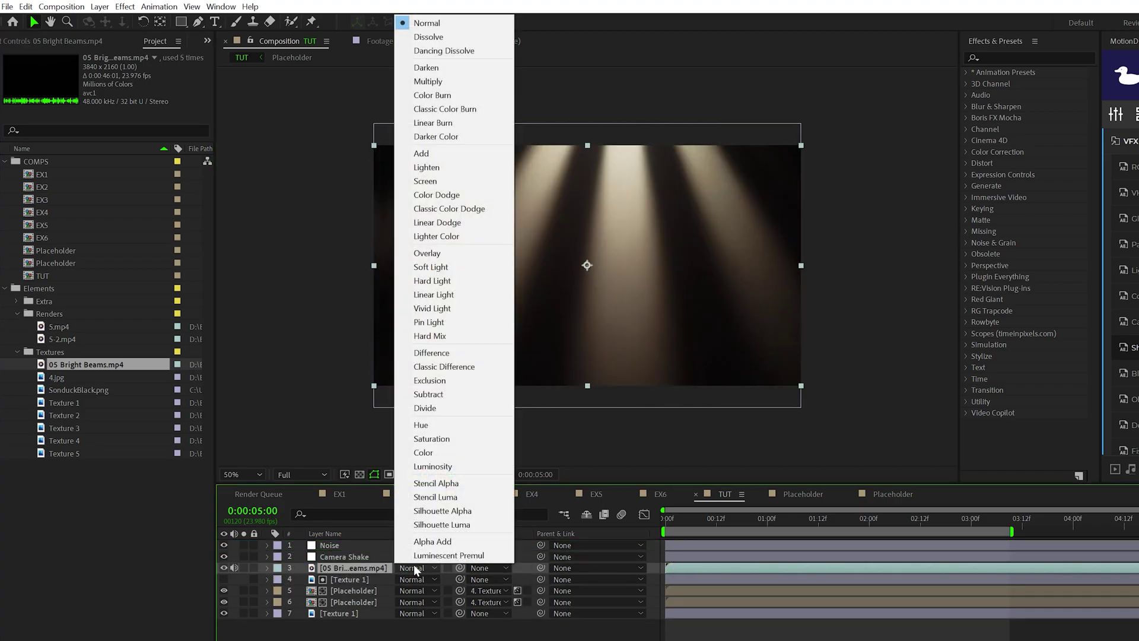
{"action": "left_click", "coordinate": [432, 280]}
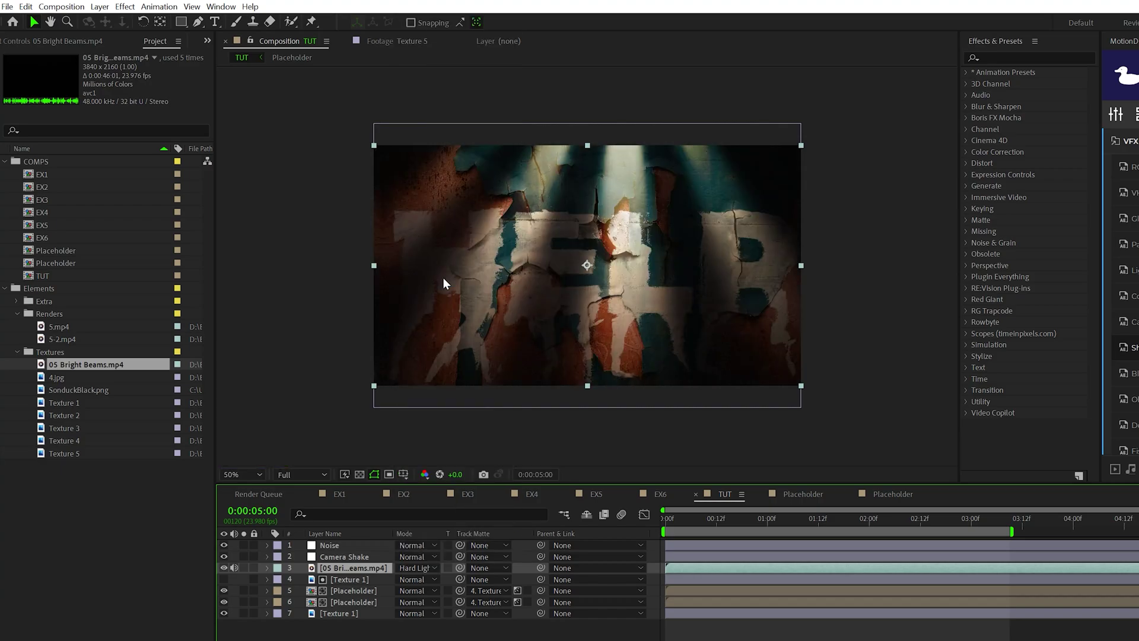
{"action": "key", "text": "slash"}
{"action": "key", "text": "comma"}
Apply a Tint effect to the Bright Beams layer
{"action": "left_click", "coordinate": [124, 6]}
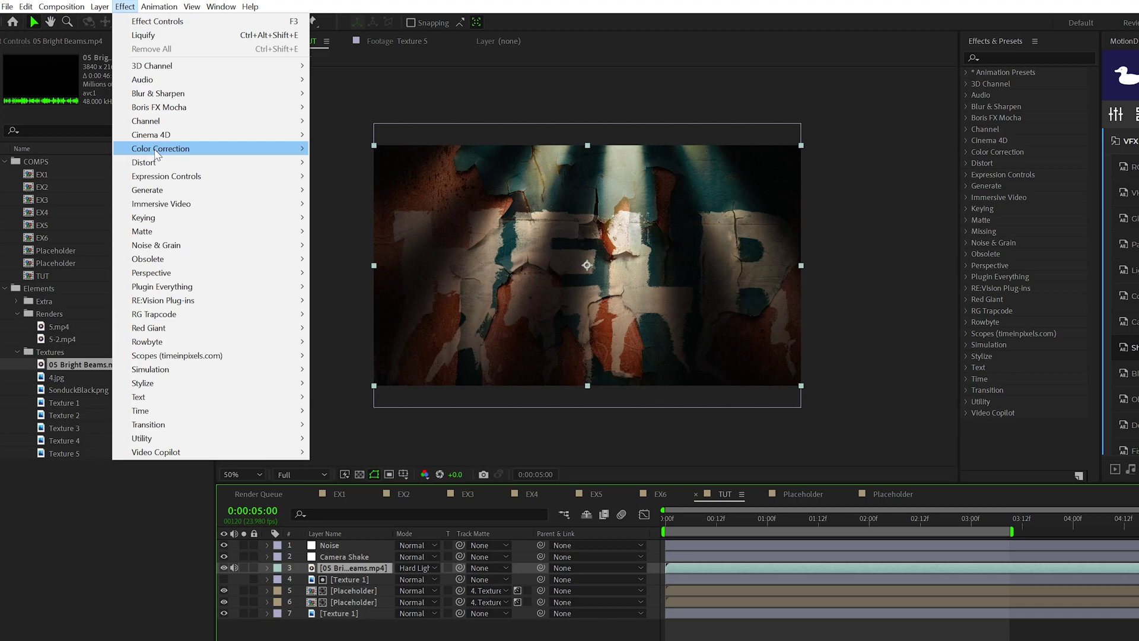
{"action": "mouse_move", "coordinate": [195, 149]}
{"action": "left_click", "coordinate": [335, 576]}
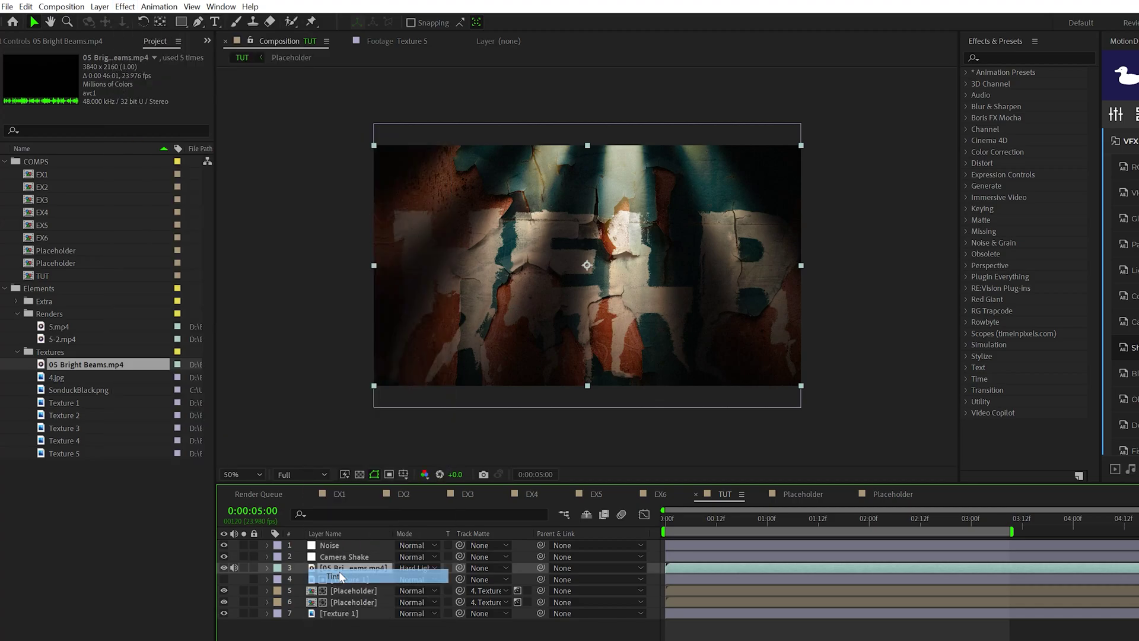